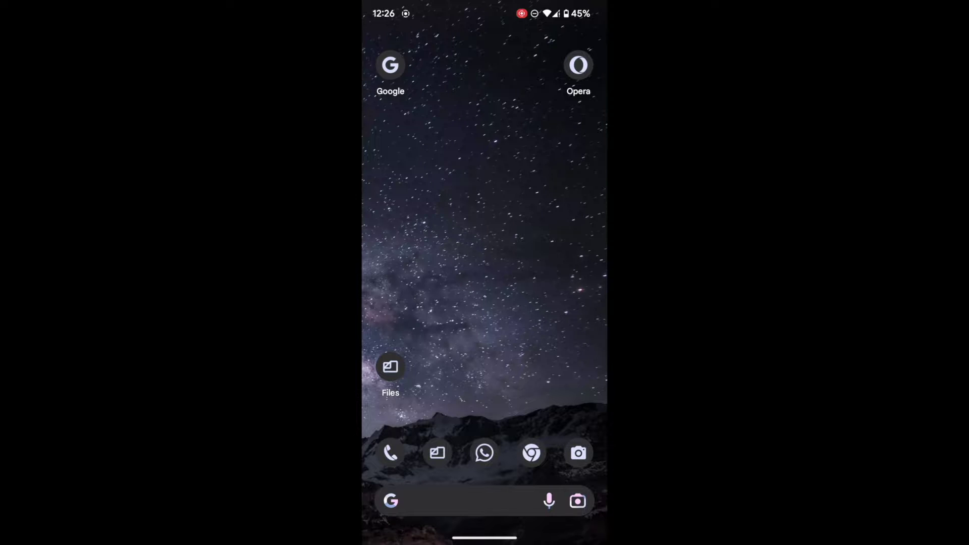
# Step: Uninstall Opera 72.3.3767.68685 from its App info page
pyautogui.click(579, 65)
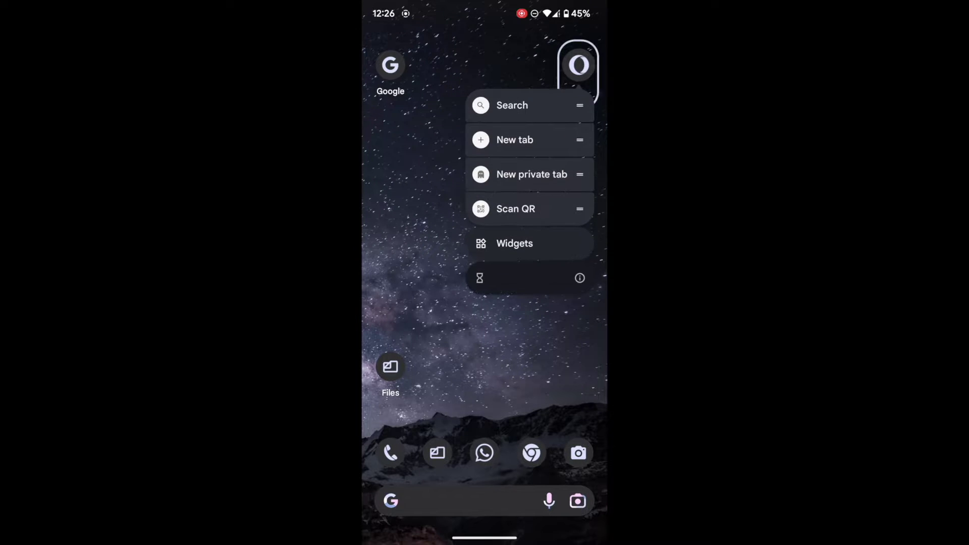
pyautogui.click(579, 278)
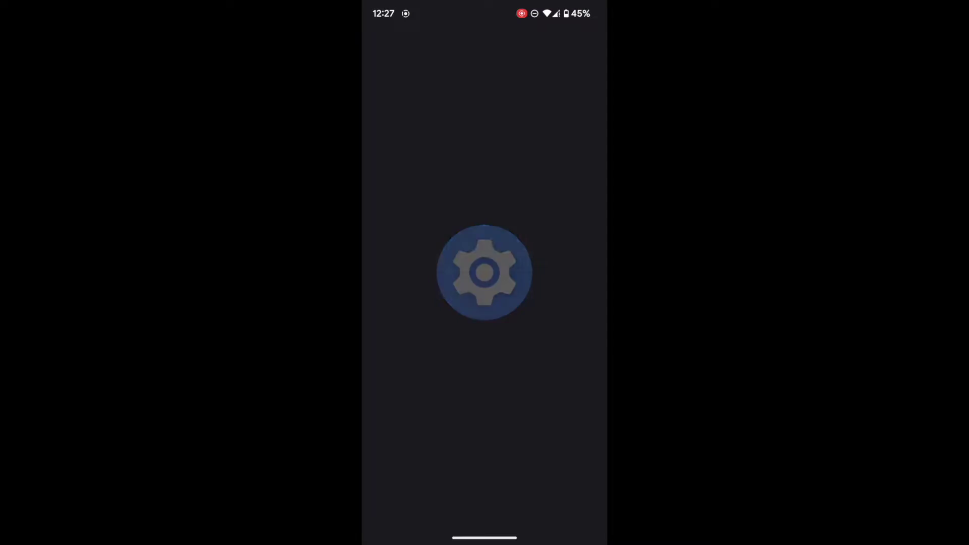
pyautogui.scroll(-10, 485, 283)
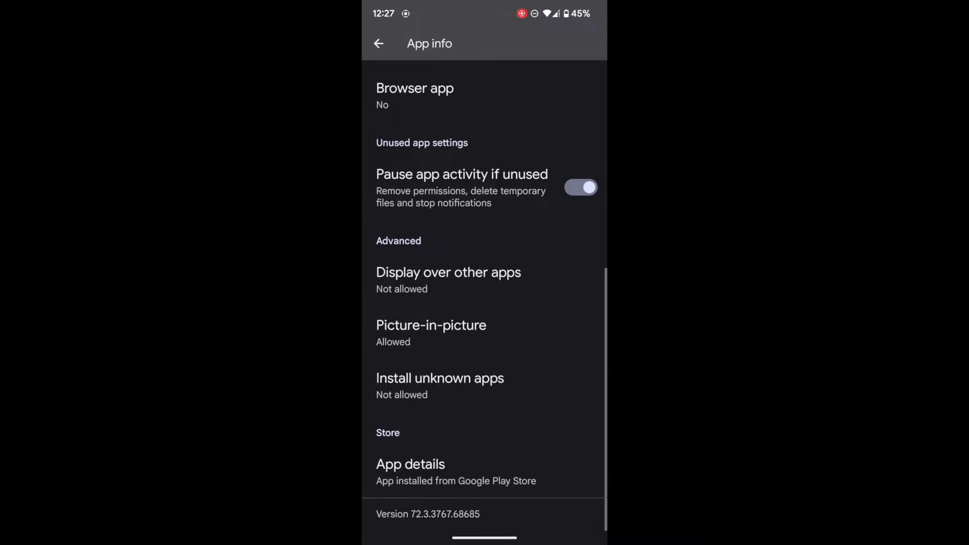
pyautogui.scroll(10, 484, 283)
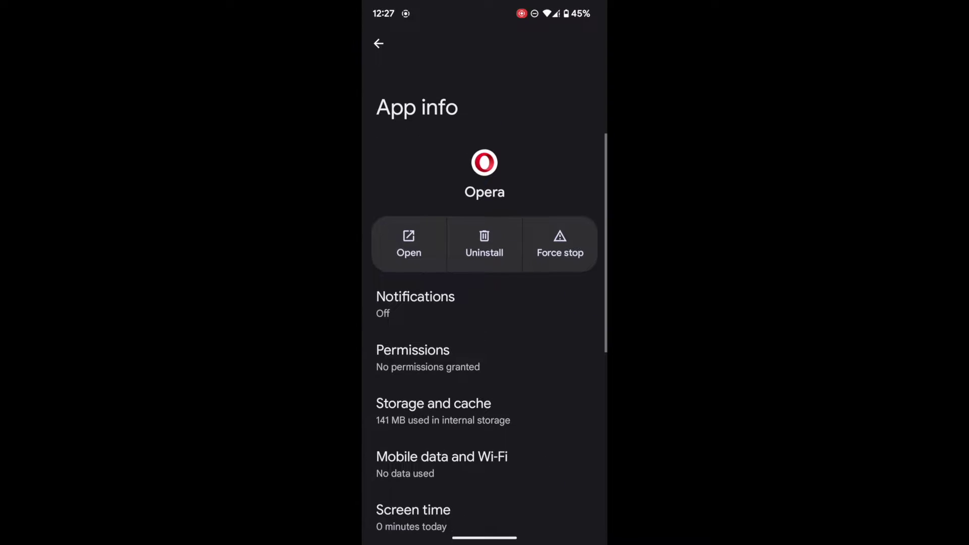
pyautogui.click(484, 243)
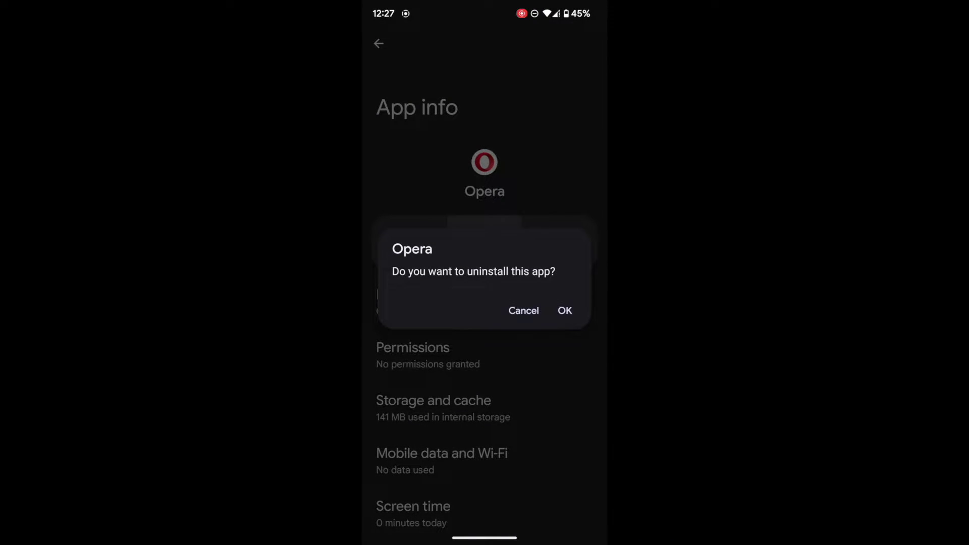
pyautogui.click(565, 311)
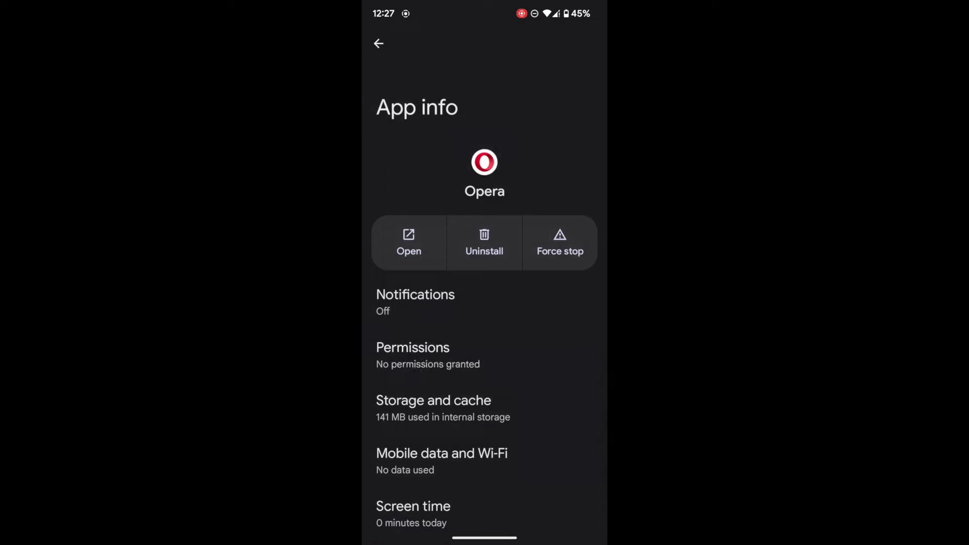
# Step: Return to the browser showing APKMirror's list of older Opera releases
pyautogui.moveTo(484, 538); pyautogui.dragTo(484, 328)
pyautogui.moveTo(429, 278); pyautogui.dragTo(555, 277)
pyautogui.click(485, 272)
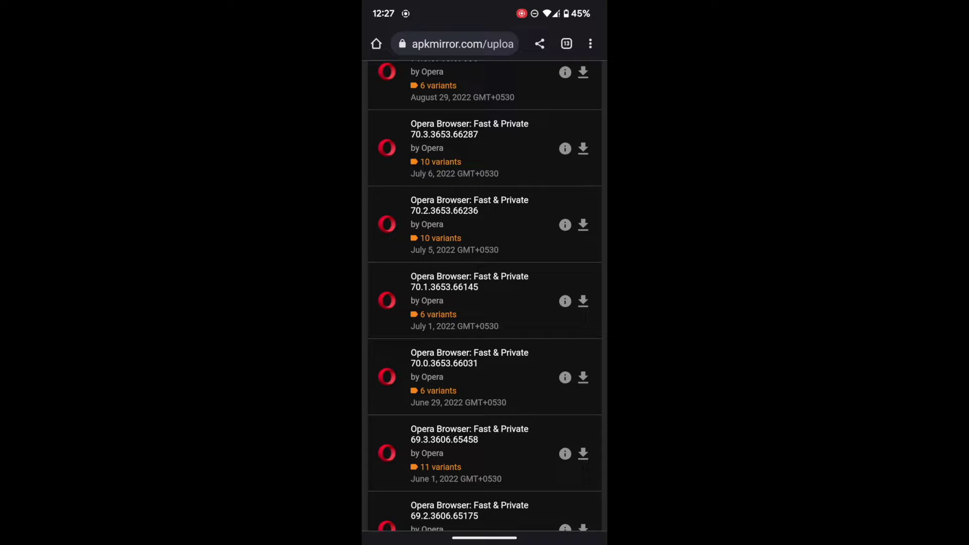
# Step: Scroll through APKMirror's older Opera Browser releases, then bring up Recents beside the Files app
pyautogui.scroll(1, 484, 296)
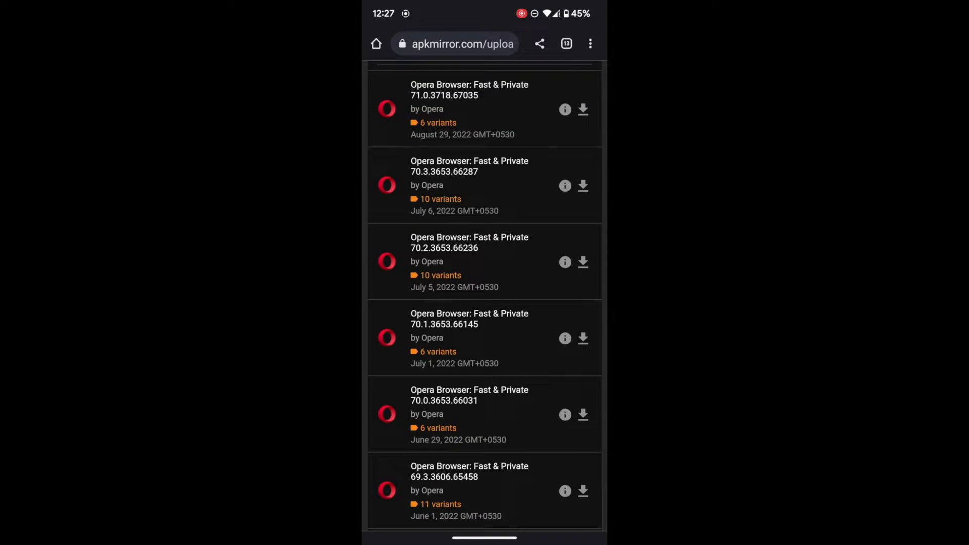
pyautogui.scroll(-2, 484, 295)
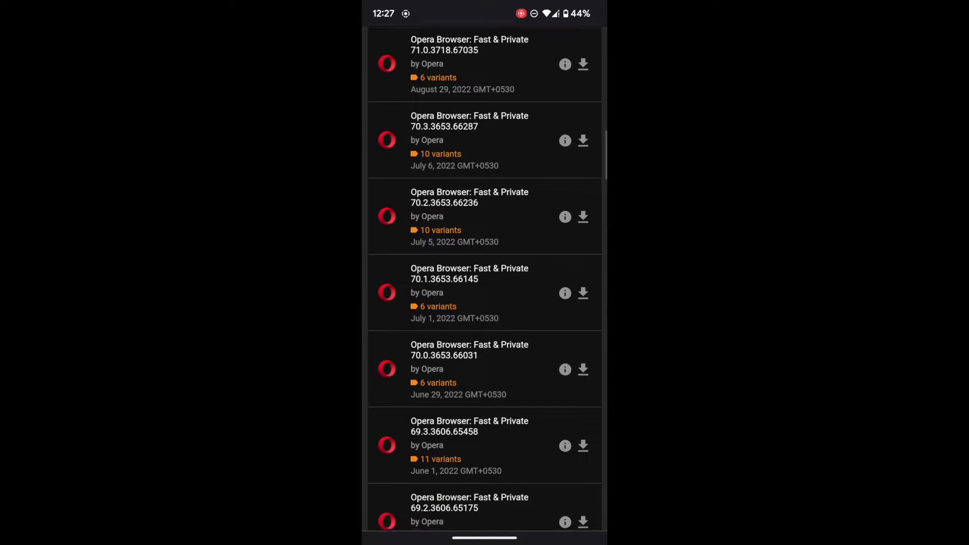
pyautogui.moveTo(485, 537); pyautogui.dragTo(485, 303)
pyautogui.moveTo(434, 278); pyautogui.dragTo(580, 278)
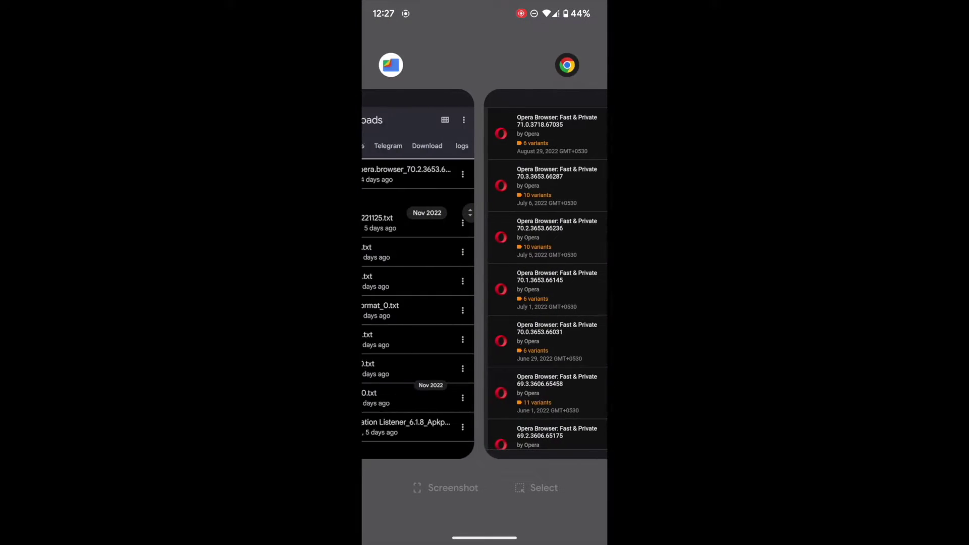
# Step: Install the downloaded Opera 70.2 APK from the Files Downloads list
pyautogui.click(485, 283)
pyautogui.scroll(2, 485, 313)
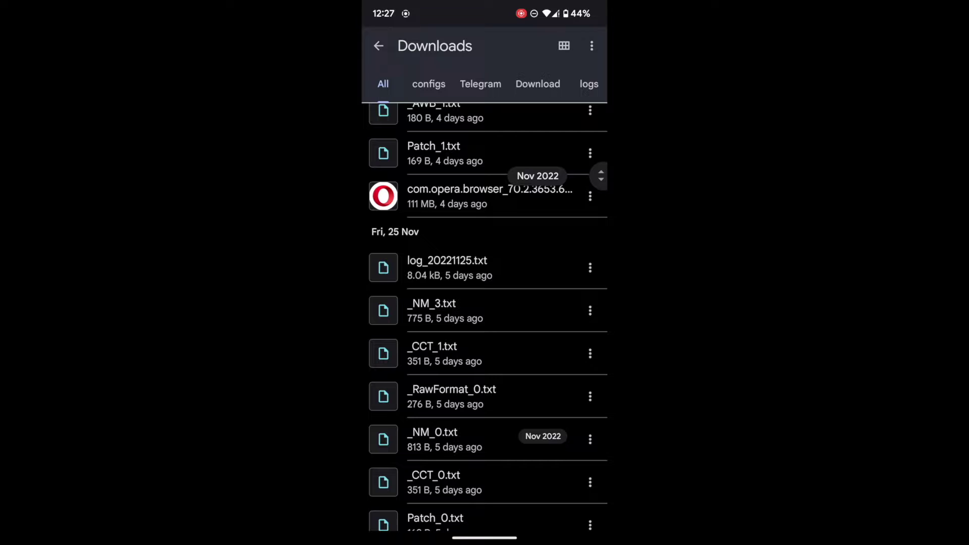
pyautogui.scroll(-2, 485, 303)
pyautogui.click(484, 154)
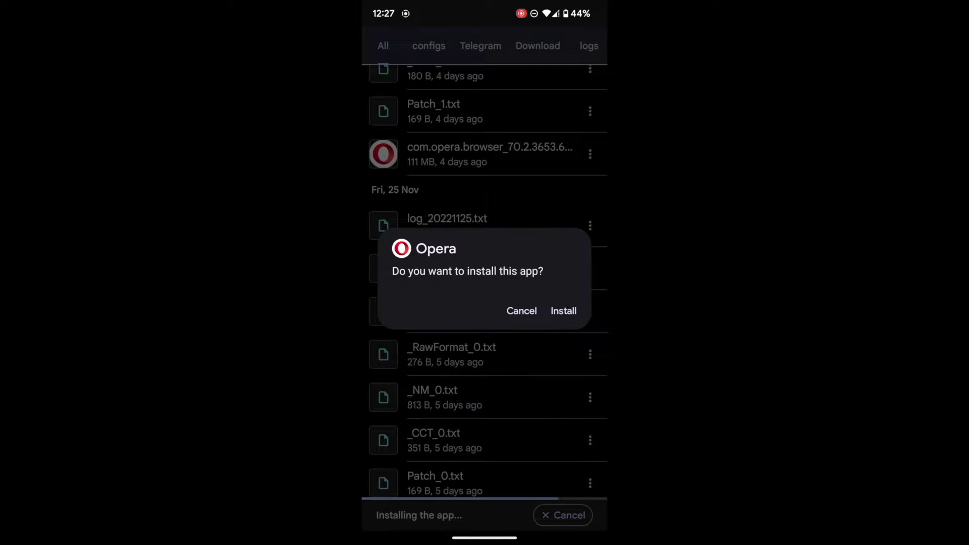
pyautogui.click(563, 311)
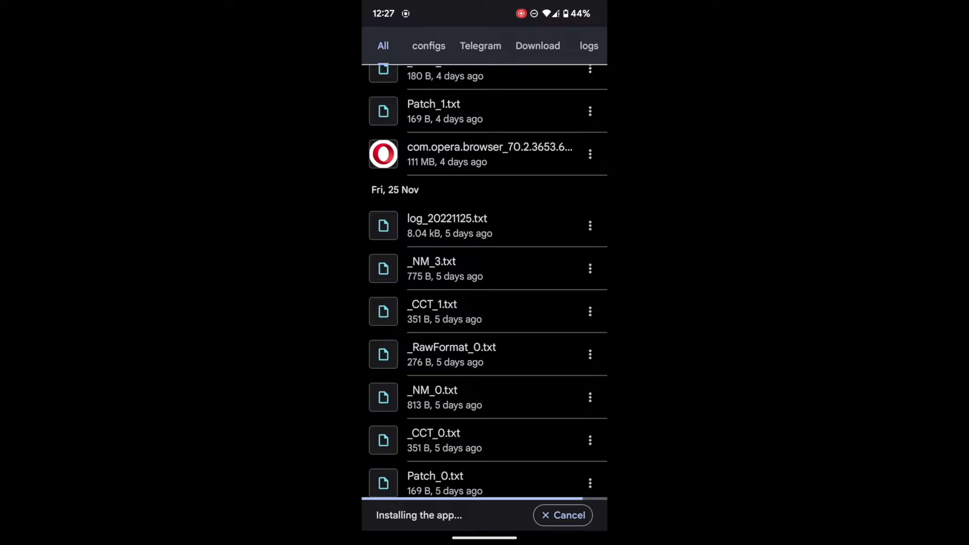
# Step: Go home and pick up Opera from the app drawer to place on the home screen
pyautogui.moveTo(484, 539); pyautogui.dragTo(485, 303)
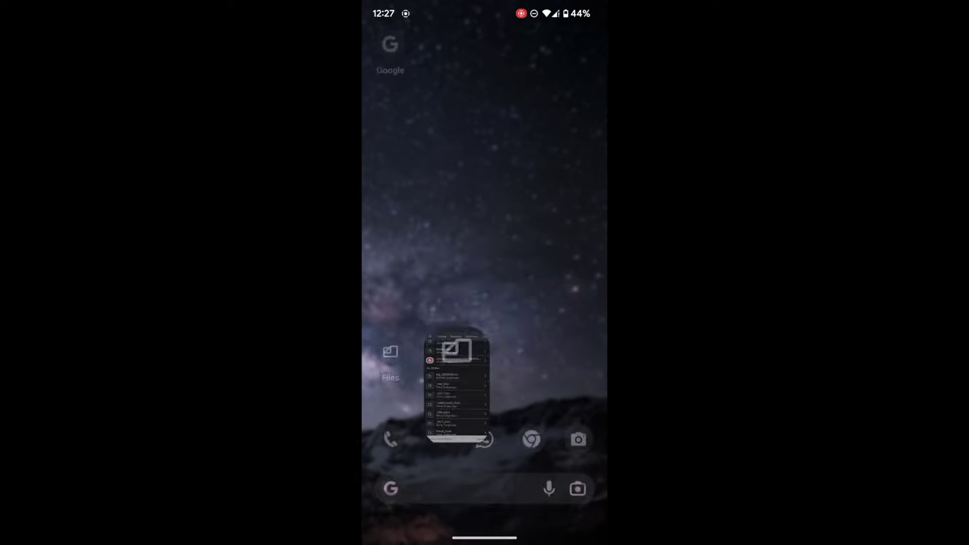
pyautogui.moveTo(484, 403); pyautogui.dragTo(485, 151)
pyautogui.scroll(-5, 485, 303)
pyautogui.scroll(-10, 485, 303)
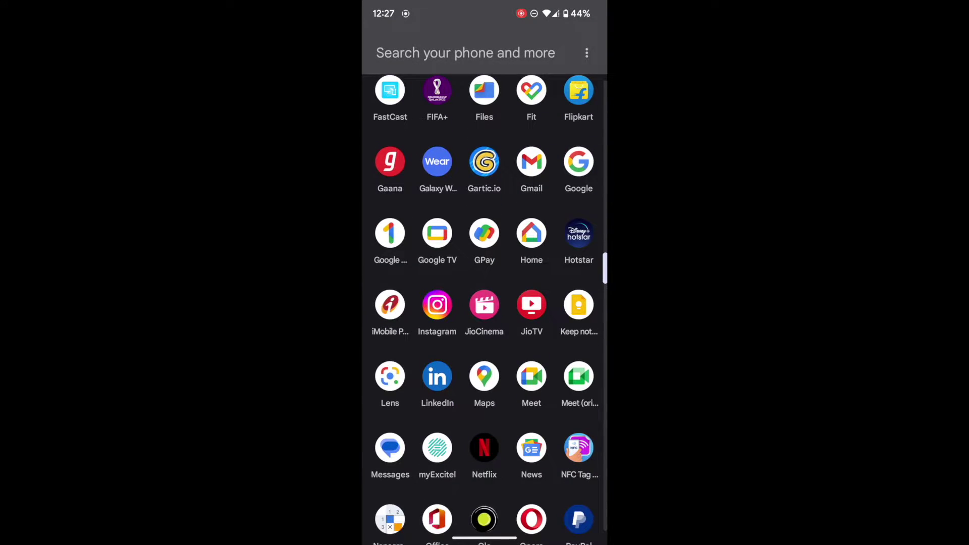
pyautogui.moveTo(531, 299); pyautogui.dragTo(558, 117)
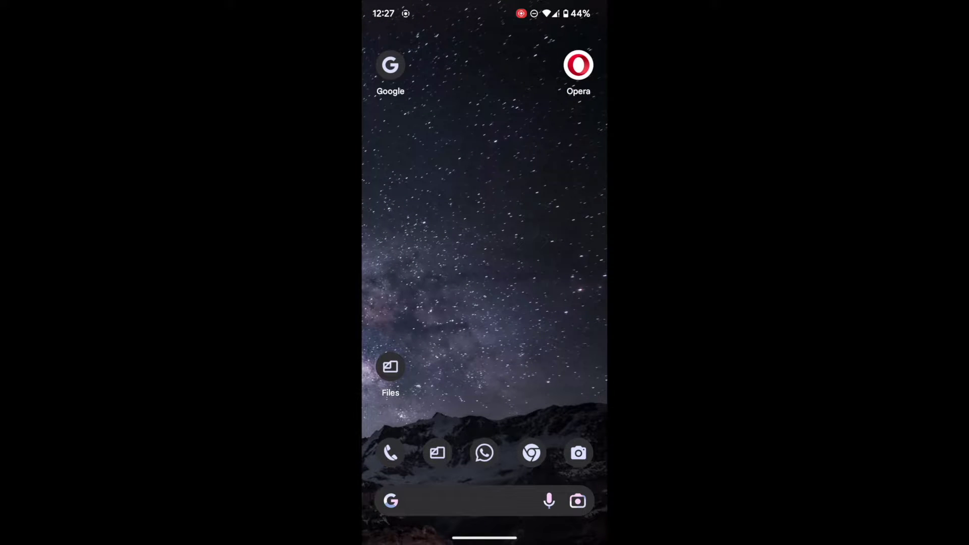
# Step: Drop Opera on the home screen and verify App info shows version 70.2.3653.66236
pyautogui.moveTo(578, 65); pyautogui.dragTo(579, 65)
pyautogui.click(579, 278)
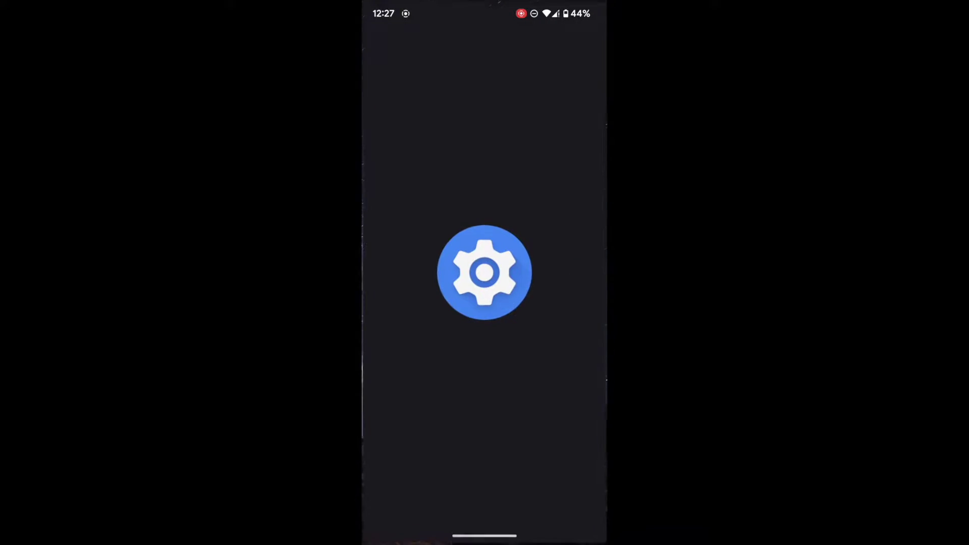
pyautogui.scroll(-10, 484, 303)
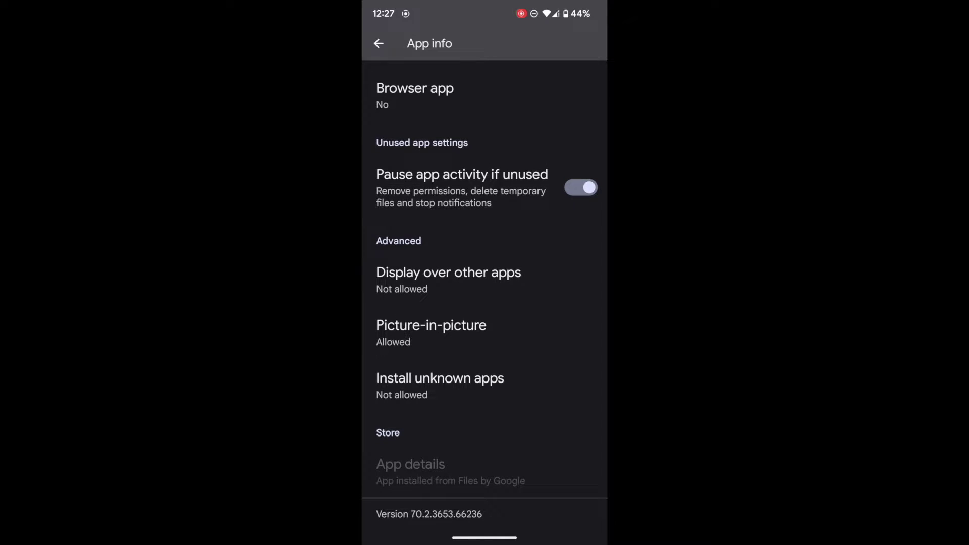
pyautogui.press('Escape')
# Step: Bring up the recent apps and move toward the Play Store
pyautogui.moveTo(404, 252)
pyautogui.mouseDown()
pyautogui.moveTo(580, 252)
pyautogui.moveTo(404, 252)
pyautogui.mouseUp()
pyautogui.moveTo(484, 538); pyautogui.dragTo(485, 429)
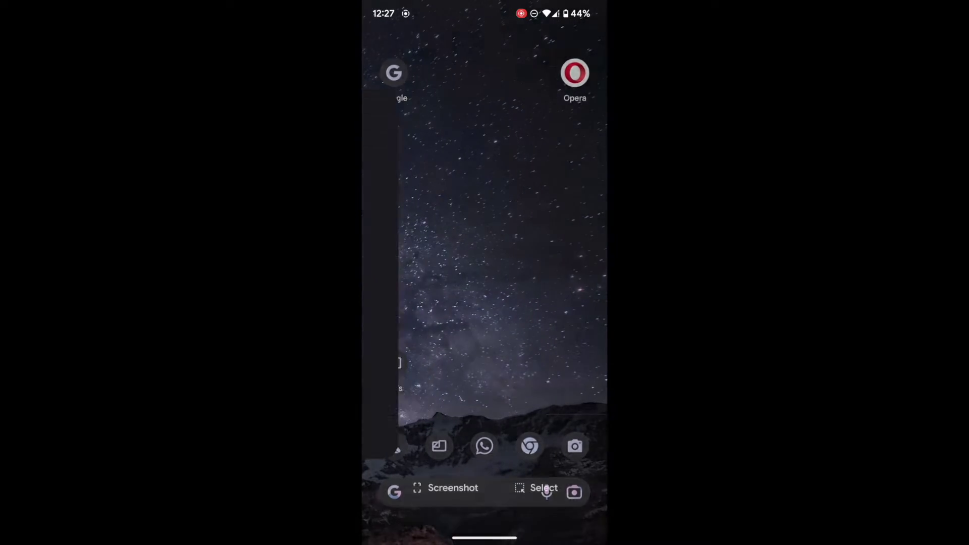
pyautogui.moveTo(429, 252); pyautogui.dragTo(565, 253)
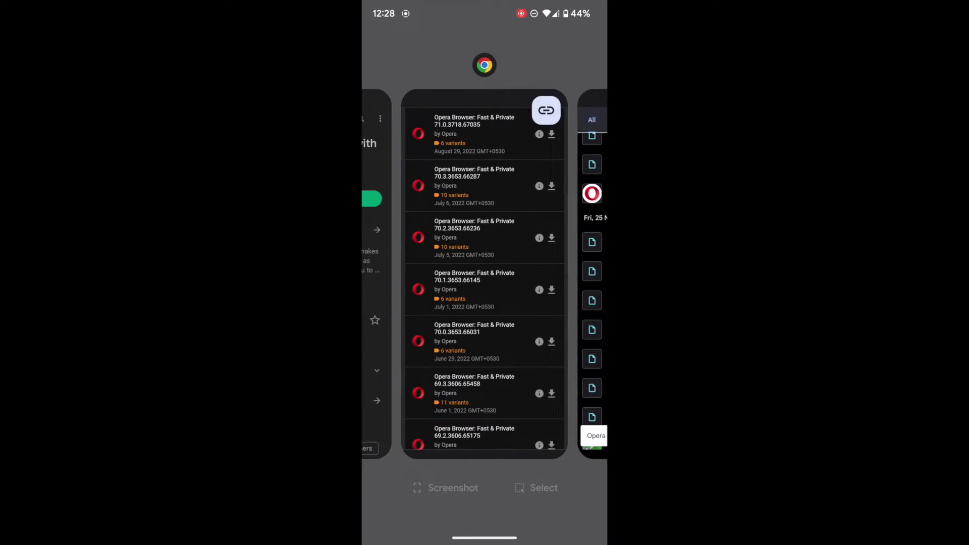
# Step: Uncheck Enable auto-update for Opera browser with VPN in Play Store, verify, then return home
pyautogui.moveTo(429, 253); pyautogui.dragTo(565, 253)
pyautogui.click(485, 272)
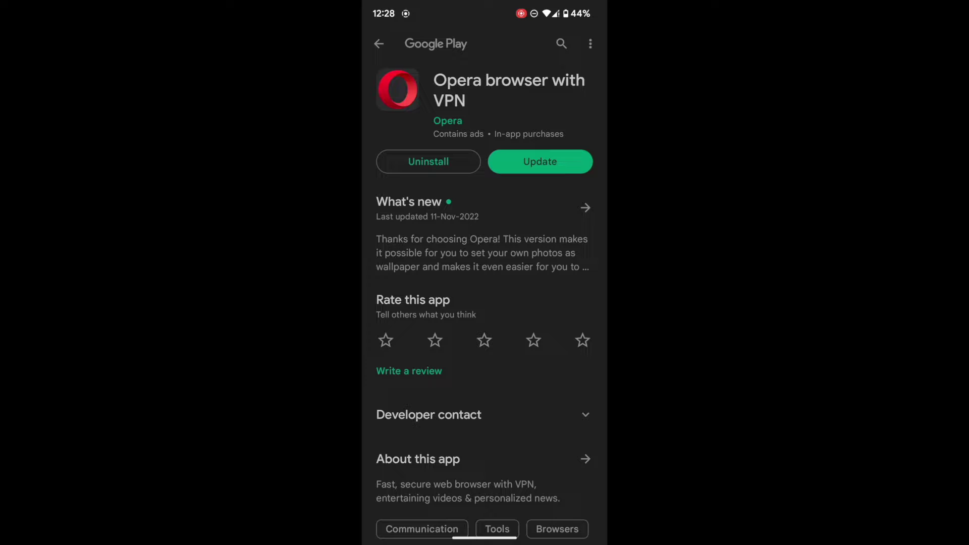
pyautogui.click(590, 44)
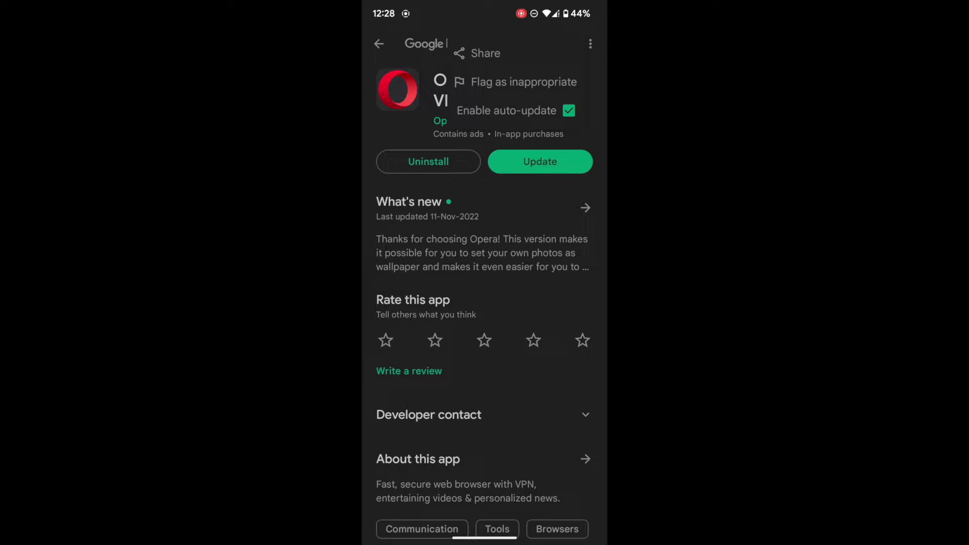
pyautogui.click(569, 111)
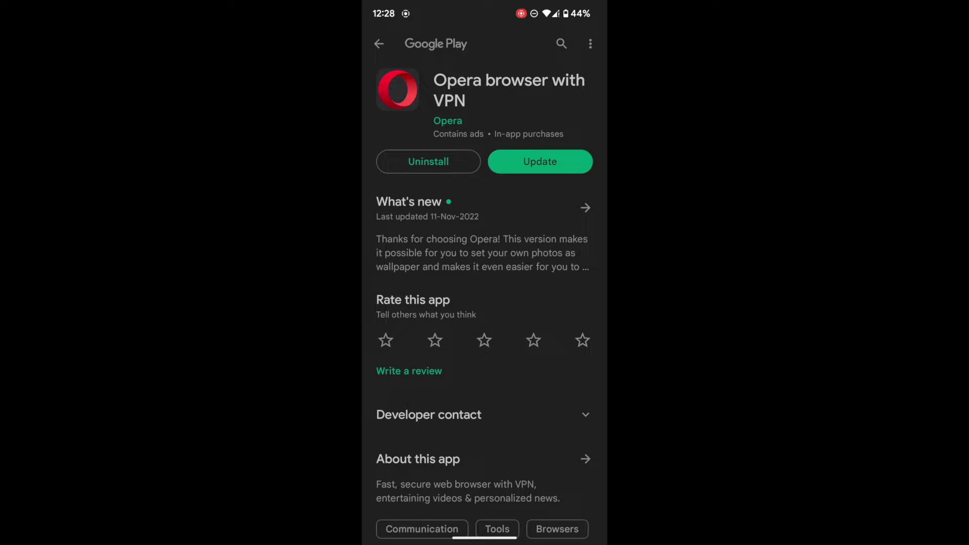
pyautogui.click(590, 44)
pyautogui.moveTo(485, 538); pyautogui.dragTo(485, 353)
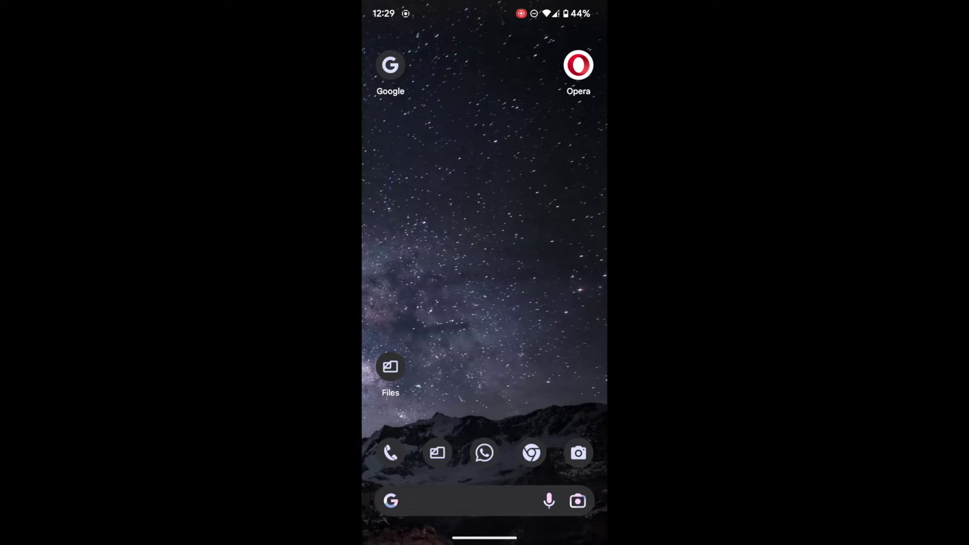
pyautogui.click(390, 65)
pyautogui.click(489, 205)
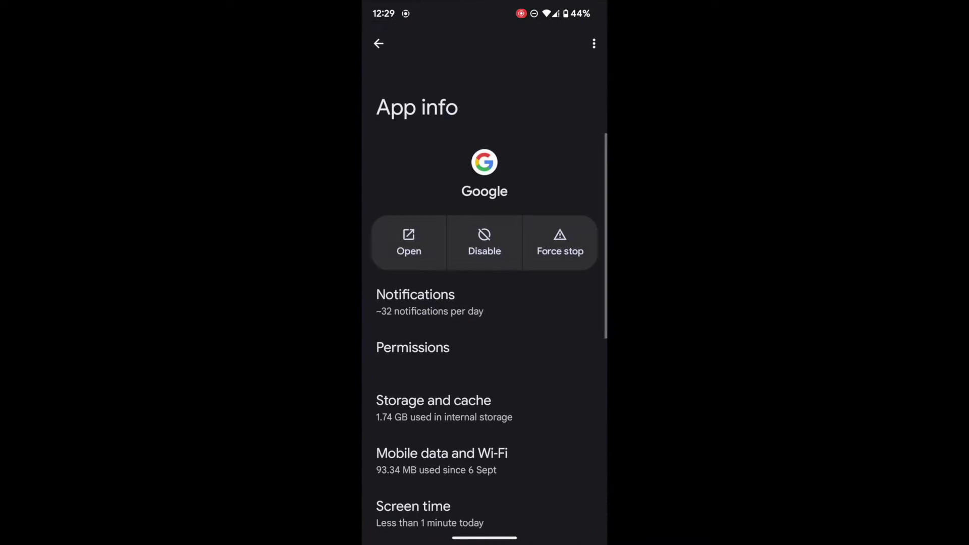
pyautogui.scroll(-10, 485, 302)
pyautogui.scroll(10, 485, 303)
pyautogui.scroll(2, 485, 303)
pyautogui.click(594, 43)
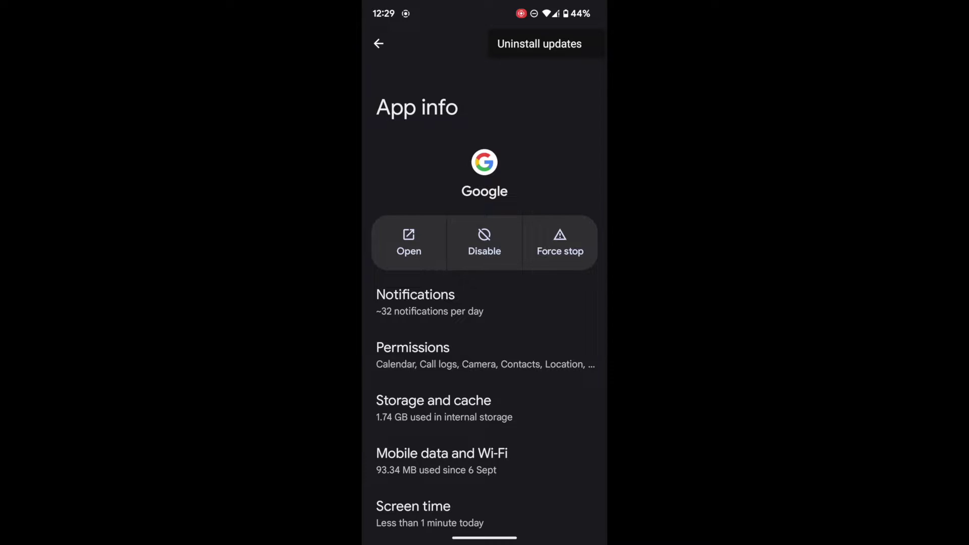
pyautogui.click(539, 44)
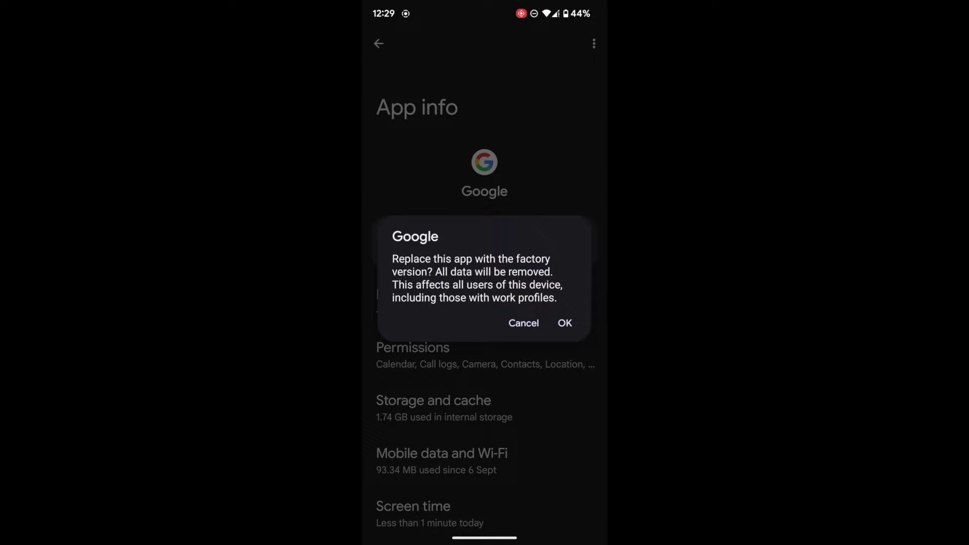
pyautogui.click(565, 323)
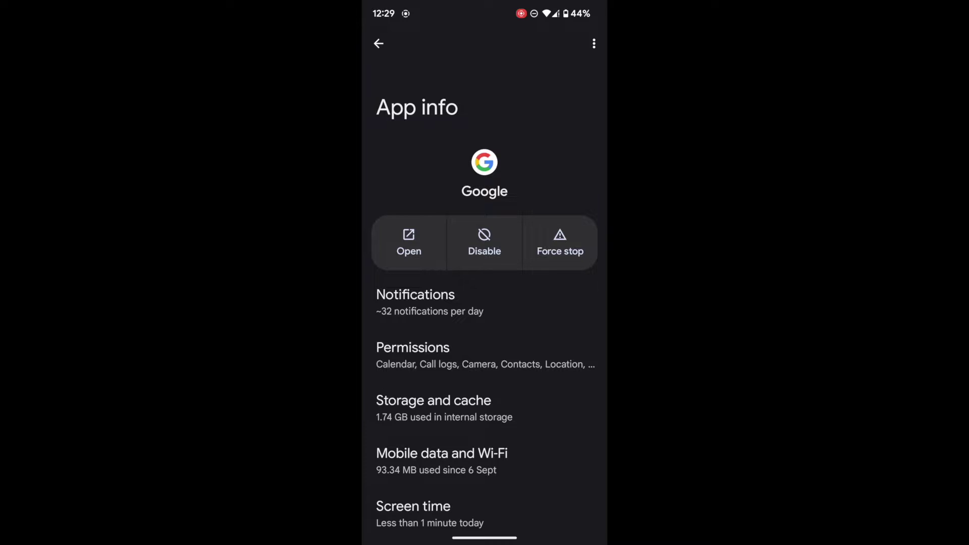
pyautogui.moveTo(484, 538); pyautogui.dragTo(484, 303)
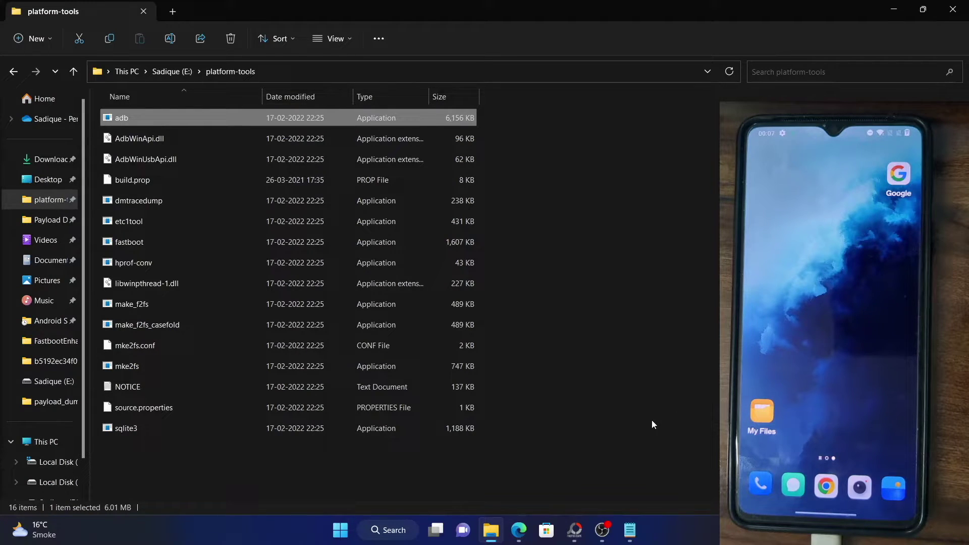
# Step: Download Platform Tools for Windows from Edge's Android SDK download guide
pyautogui.click(518, 530)
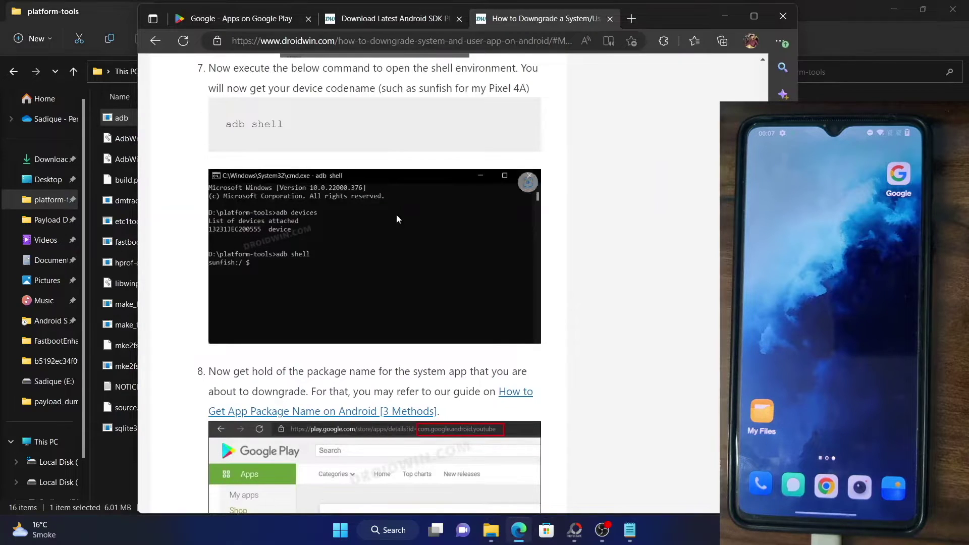
pyautogui.click(373, 20)
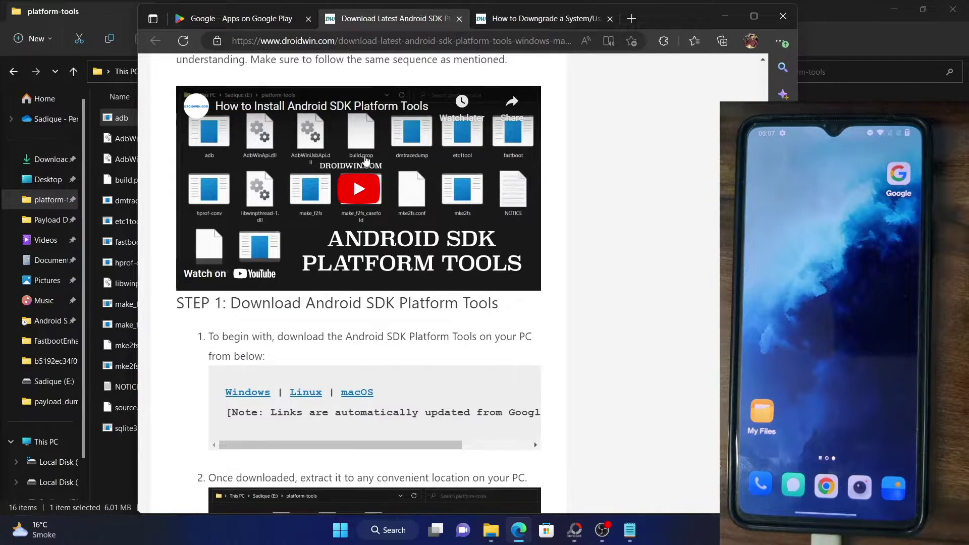
pyautogui.click(247, 392)
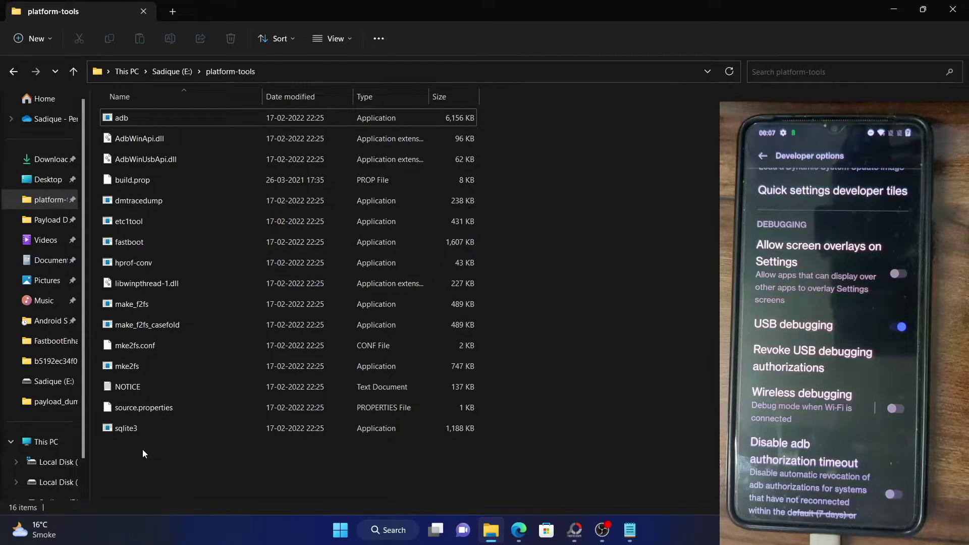
# Step: Open a Command Prompt in the platform-tools folder using cmd, and resize it
pyautogui.click(277, 72)
pyautogui.write('cmd')
pyautogui.press('Return')
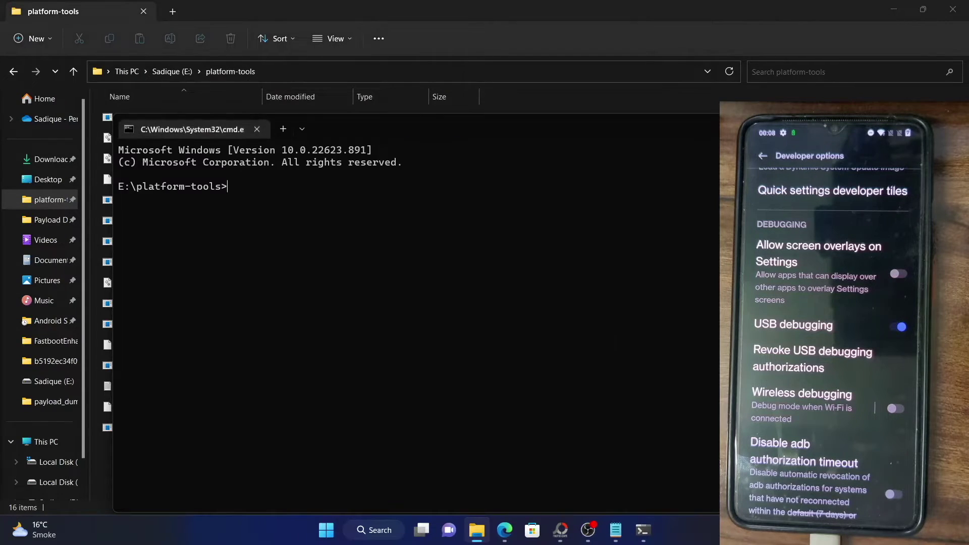
pyautogui.moveTo(726, 207); pyautogui.dragTo(543, 204)
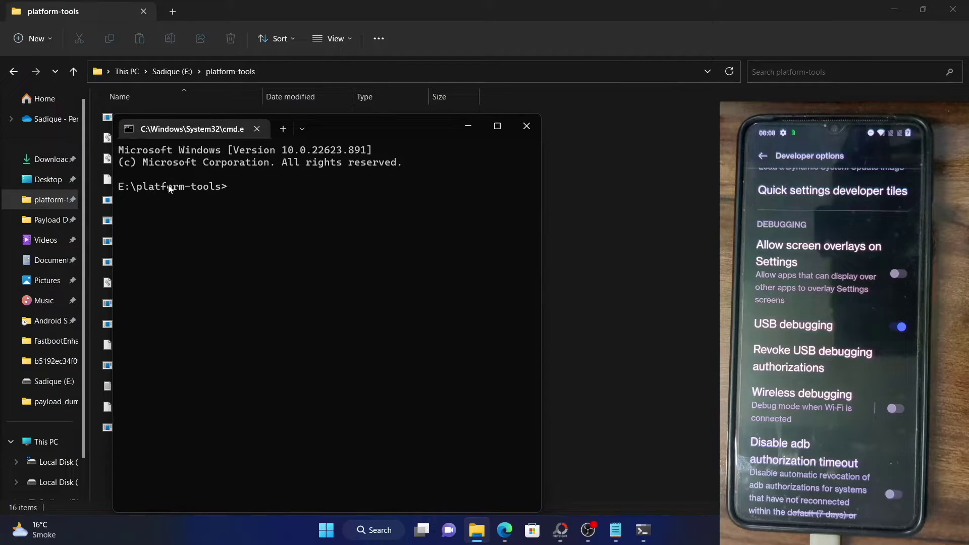
# Step: Run adb devices, rerunning until the phone appears, and select its serial number
pyautogui.write('adb devices')
pyautogui.press('Return')
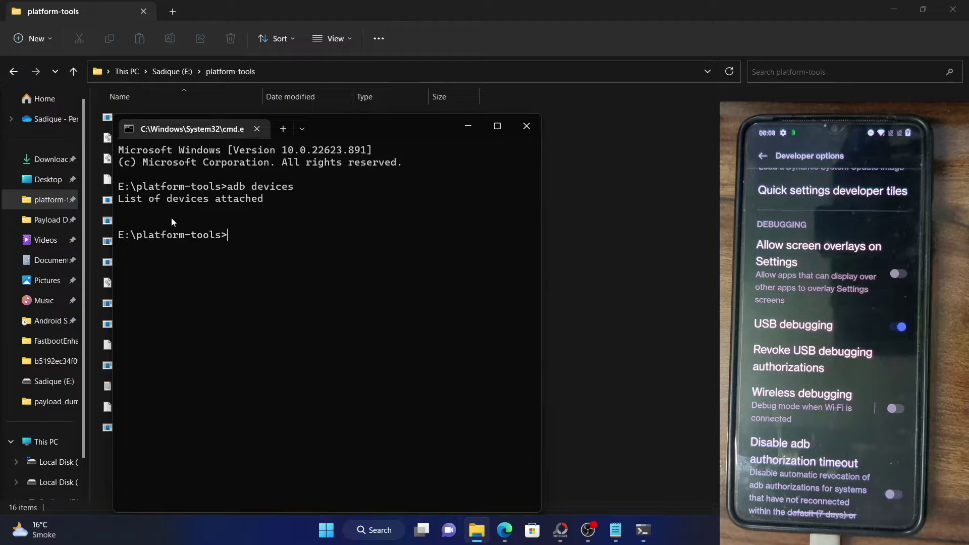
pyautogui.doubleClick(171, 217)
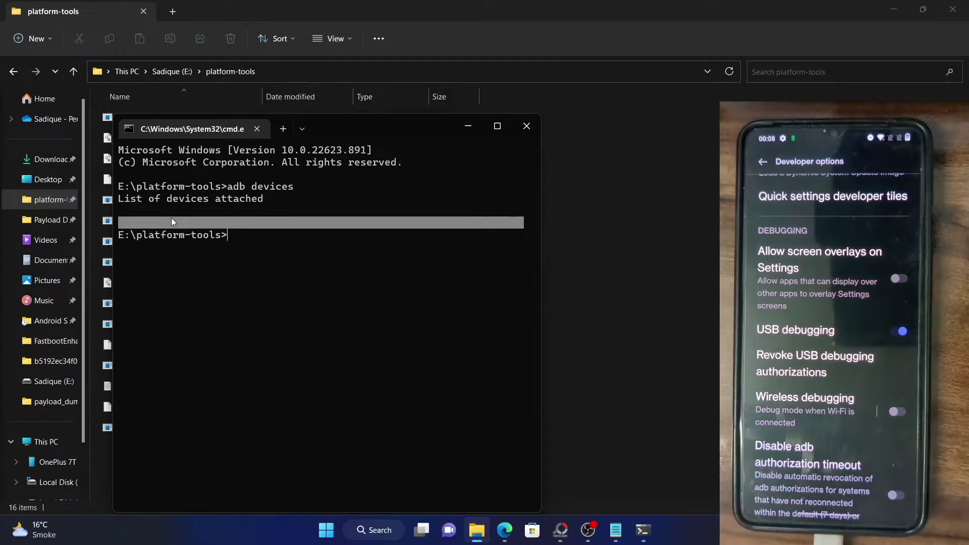
pyautogui.press('Up')
pyautogui.press('Return')
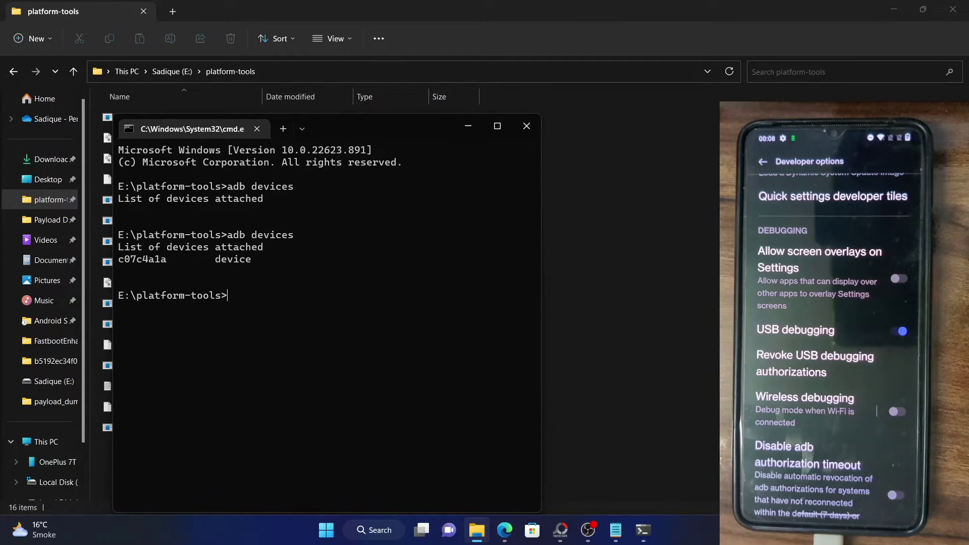
pyautogui.doubleClick(142, 264)
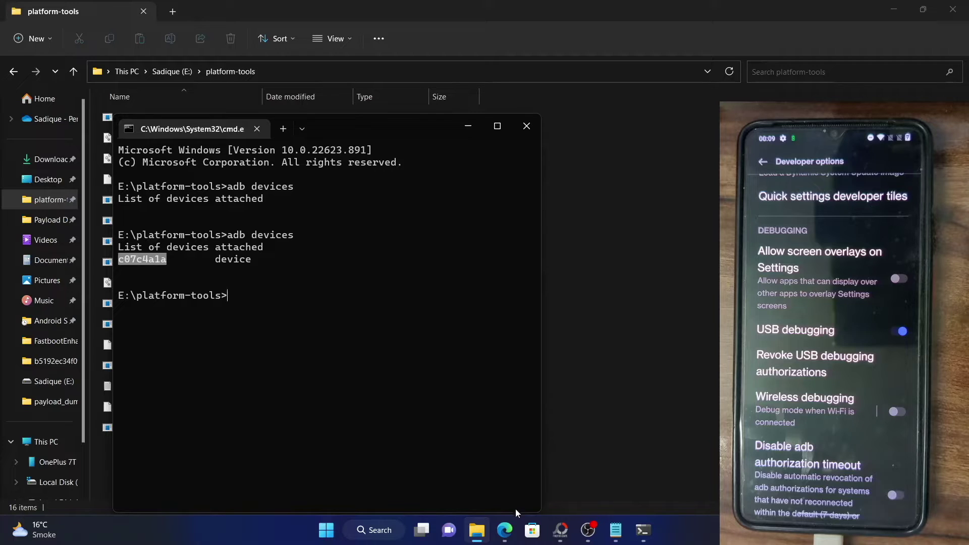
# Step: Bring Edge forward, switch to the How to Downgrade guide tab, and minimise Edge
pyautogui.click(513, 527)
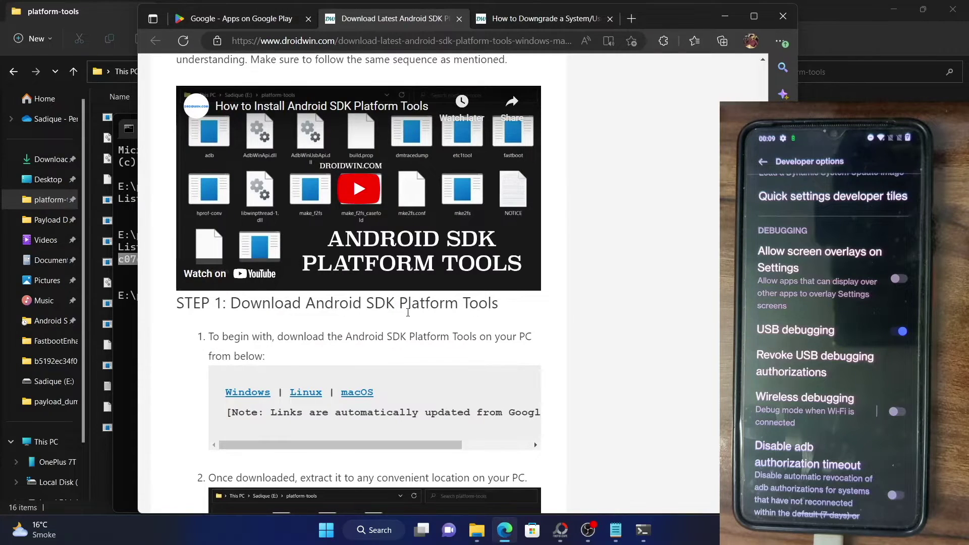
pyautogui.scroll(-2, 408, 313)
pyautogui.scroll(-5, 408, 313)
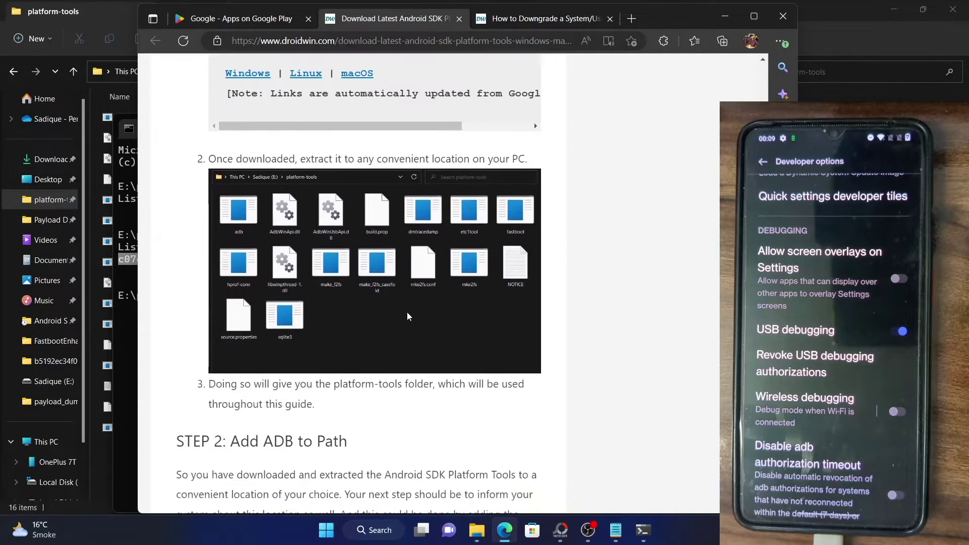
pyautogui.scroll(-1, 407, 312)
pyautogui.scroll(1, 429, 253)
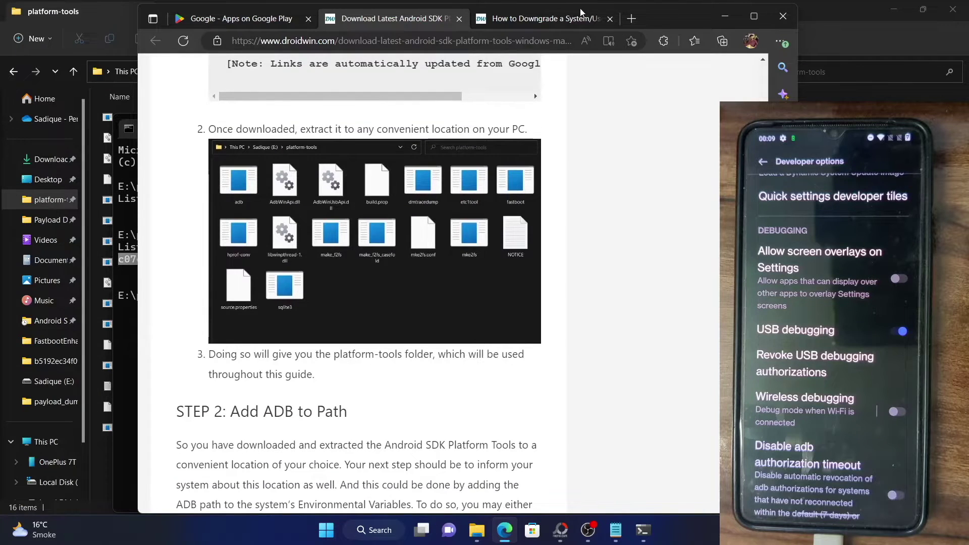
pyautogui.click(561, 18)
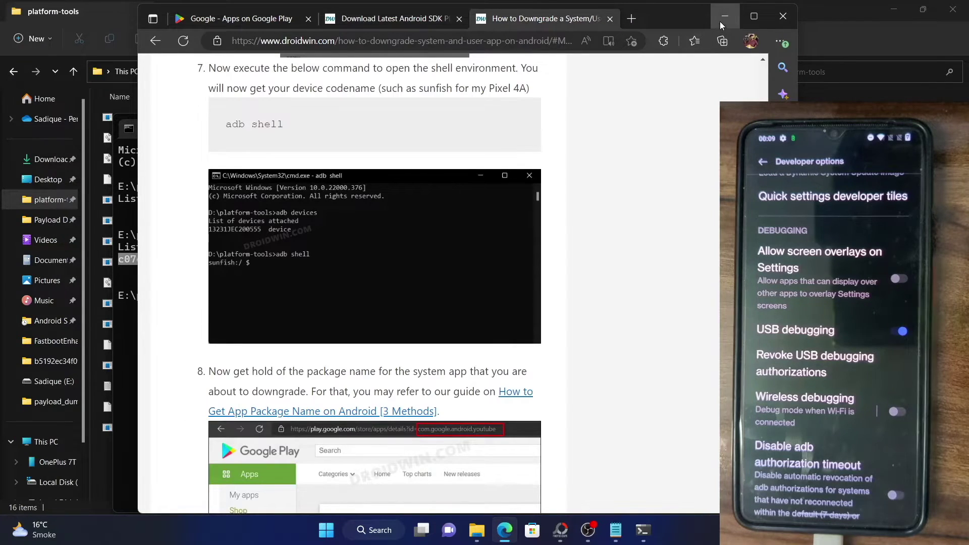
pyautogui.click(720, 21)
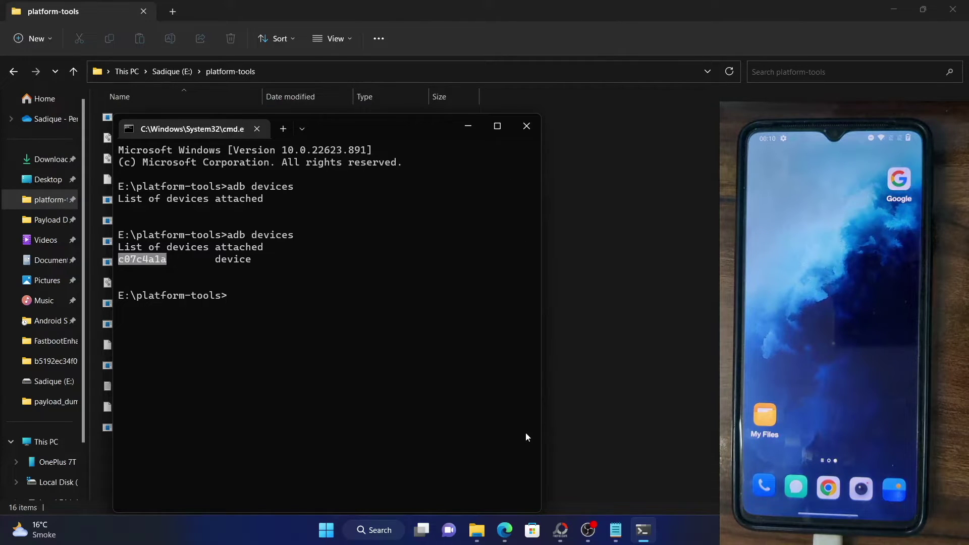
# Step: Bring back the How to Downgrade guide from Edge's taskbar icon
pyautogui.moveTo(510, 542)
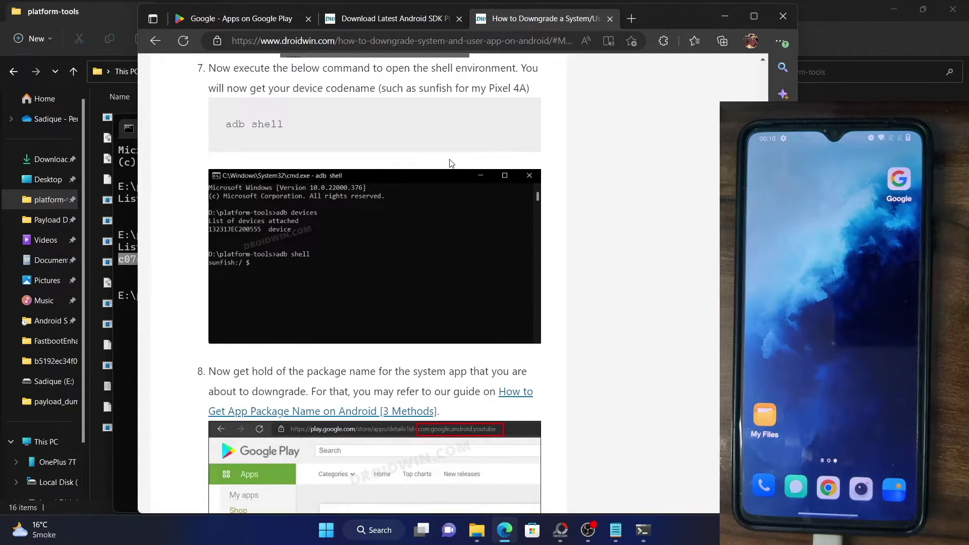
# Step: Select the Google app's package id in its Play Store page address
pyautogui.click(231, 18)
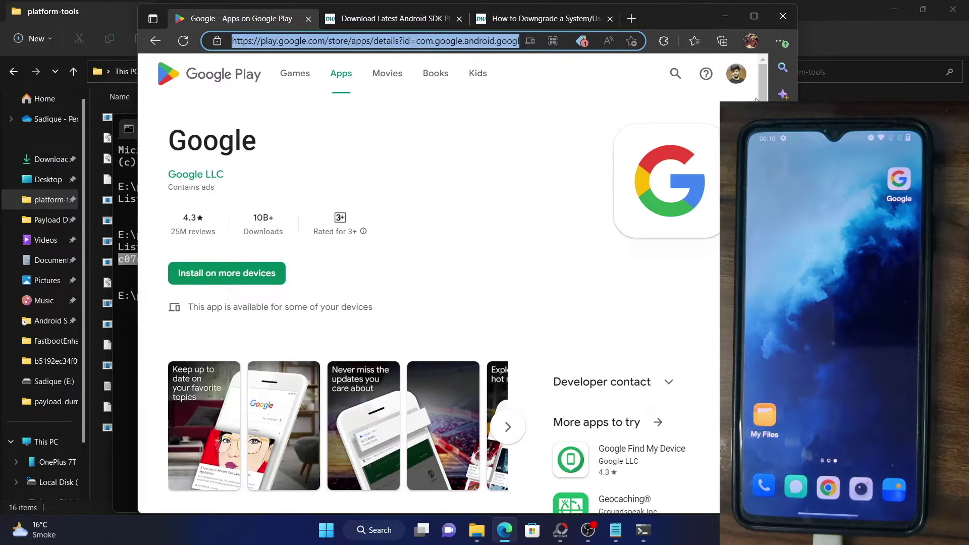
pyautogui.moveTo(798, 86); pyautogui.dragTo(877, 86)
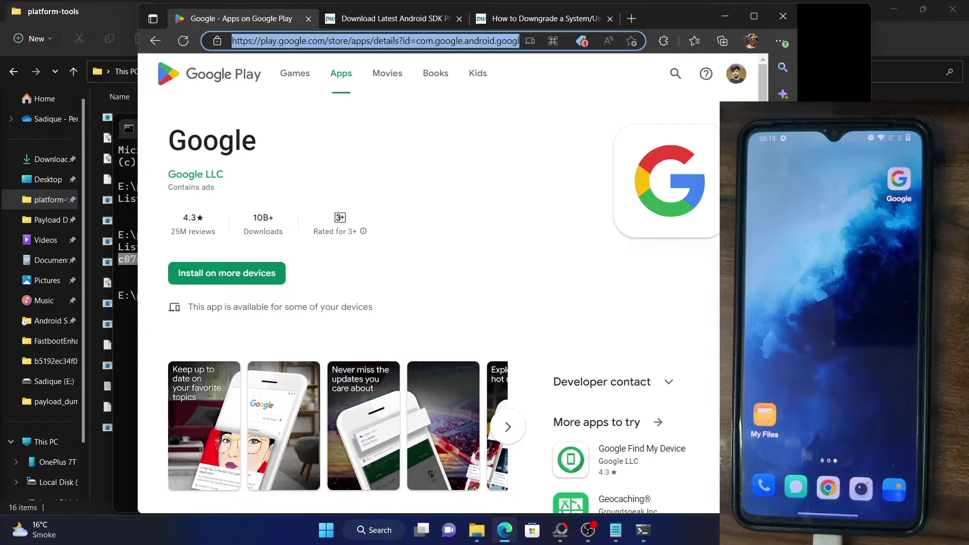
pyautogui.click(518, 45)
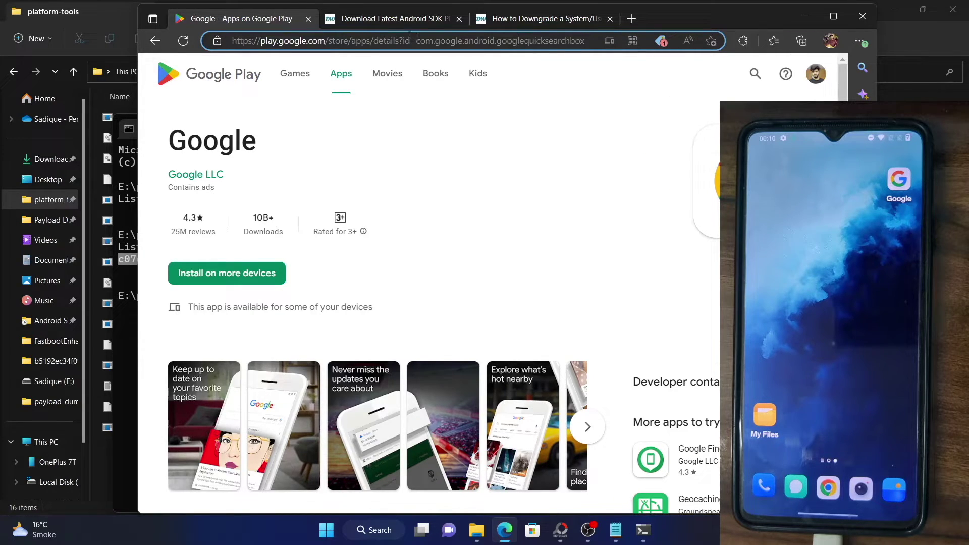
pyautogui.moveTo(417, 41); pyautogui.dragTo(595, 54)
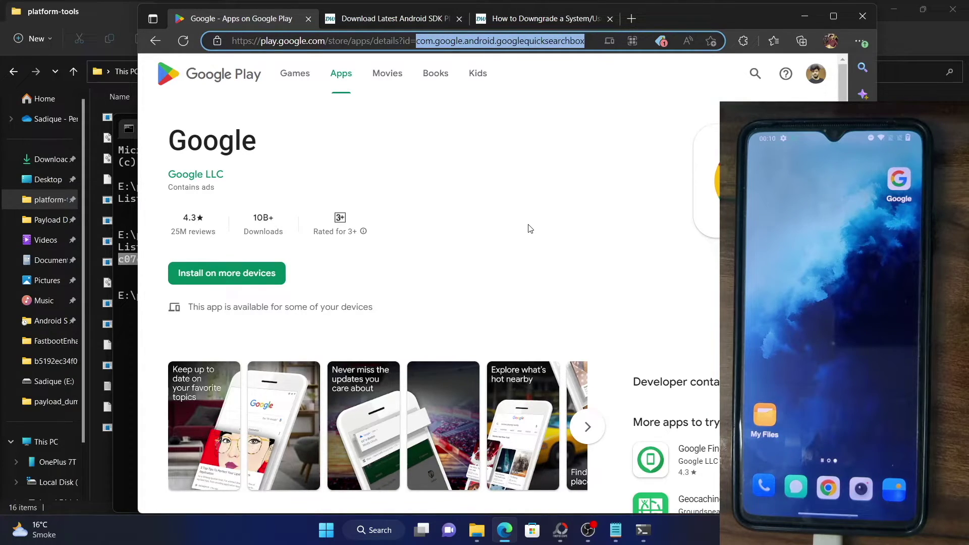
# Step: Open Find My Device and select its package id com.google.android.apps.adm
pyautogui.click(711, 457)
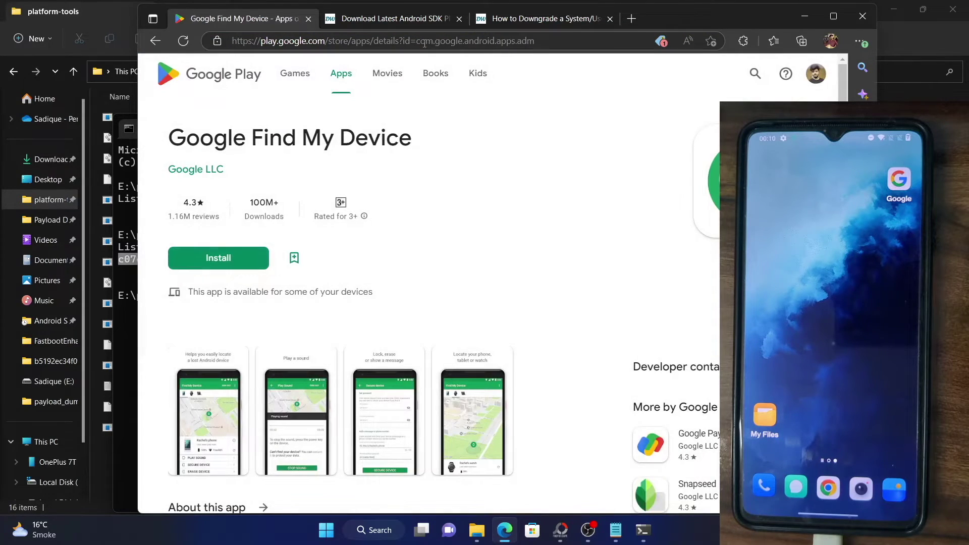
pyautogui.click(454, 42)
pyautogui.moveTo(522, 41); pyautogui.dragTo(527, 41)
pyautogui.moveTo(416, 42); pyautogui.dragTo(565, 58)
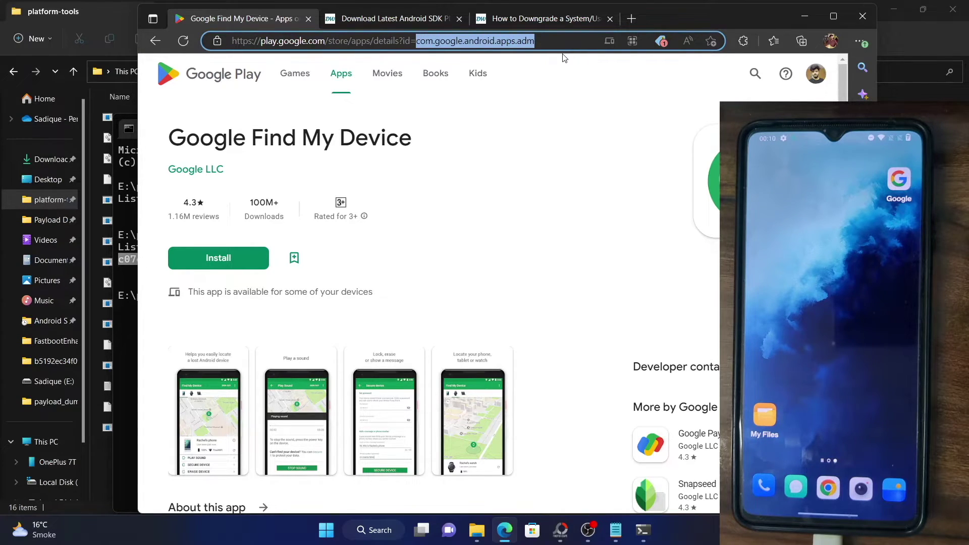
# Step: Reselect com.google.android.googlequicksearchbox on the Google app page, then return to the downgrade guide
pyautogui.click(155, 42)
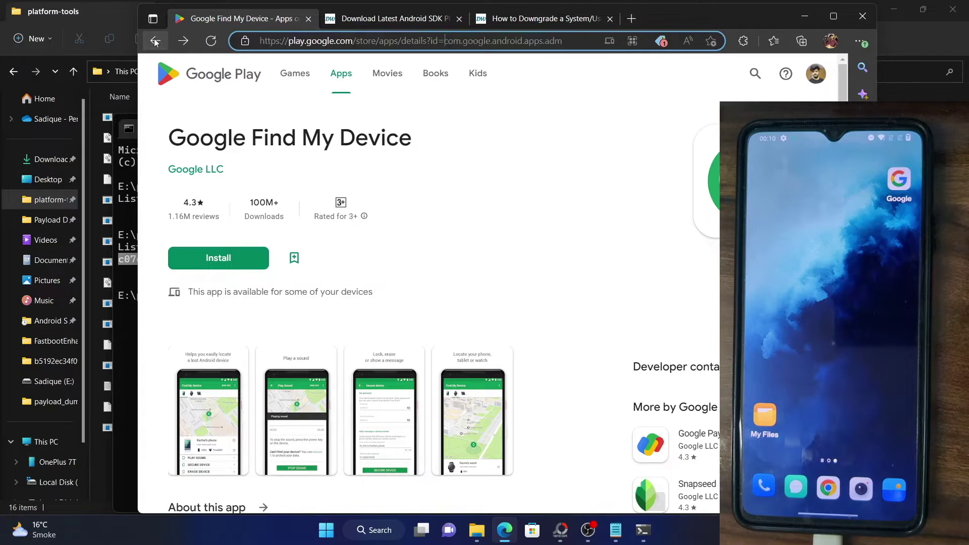
pyautogui.click(477, 42)
pyautogui.moveTo(444, 42); pyautogui.dragTo(601, 42)
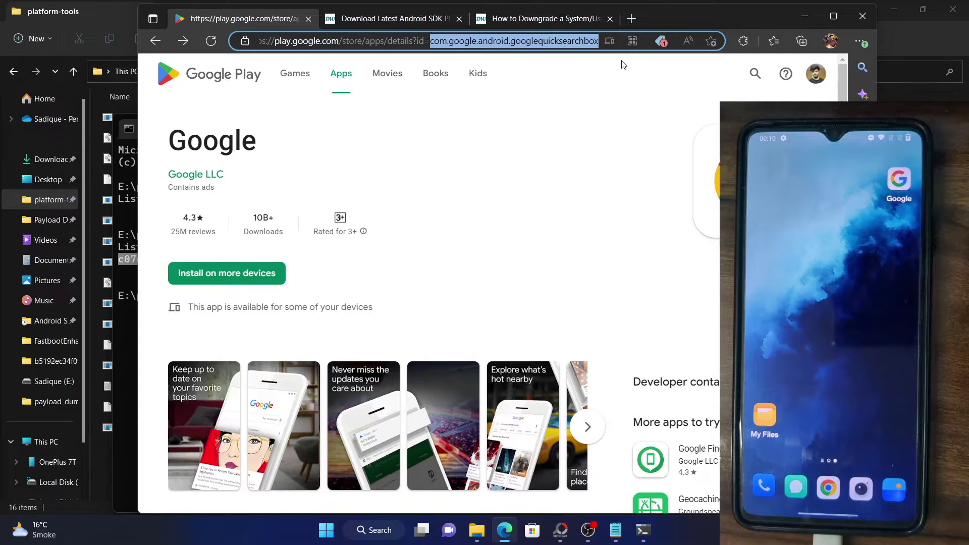
pyautogui.click(520, 20)
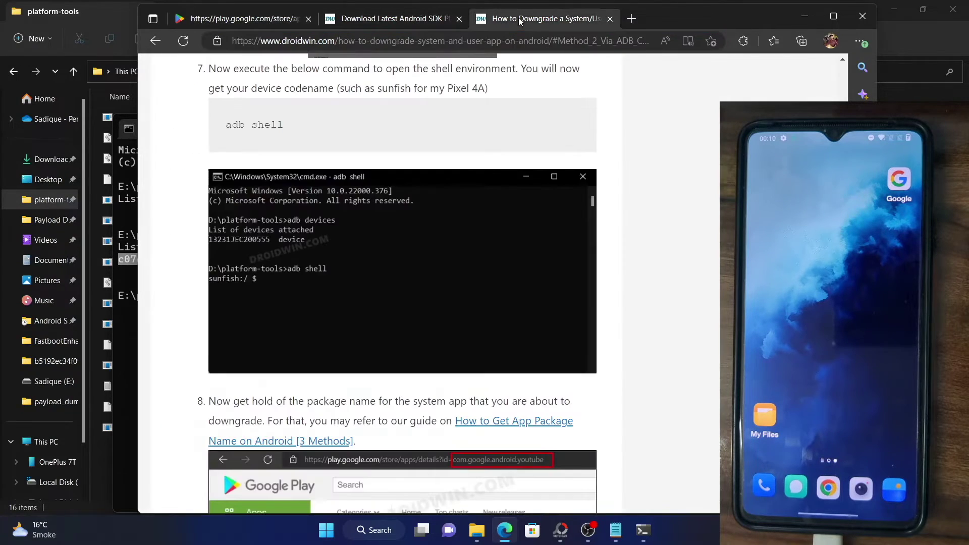
# Step: Review the guide's pm uninstall PackageName step, then show the Notepad note beside it
pyautogui.scroll(-6, 346, 223)
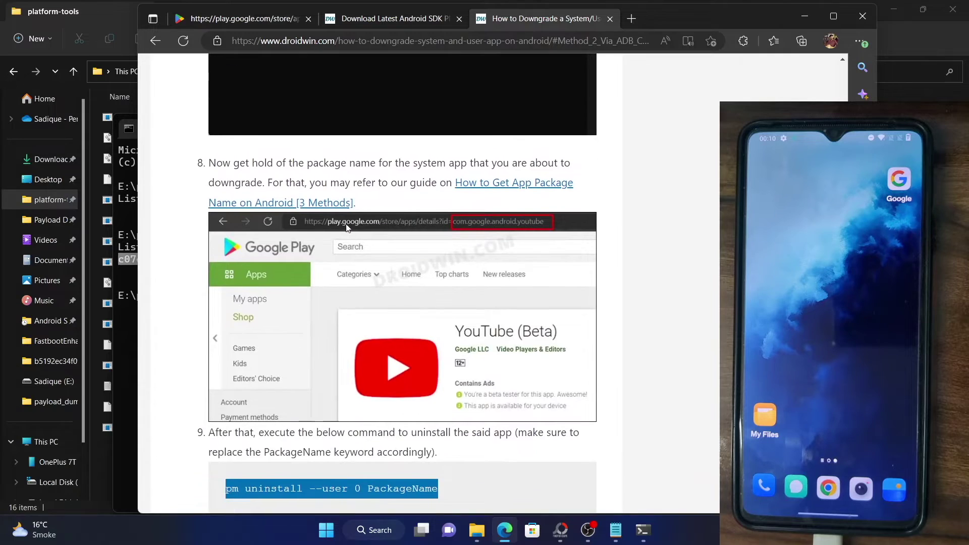
pyautogui.click(277, 390)
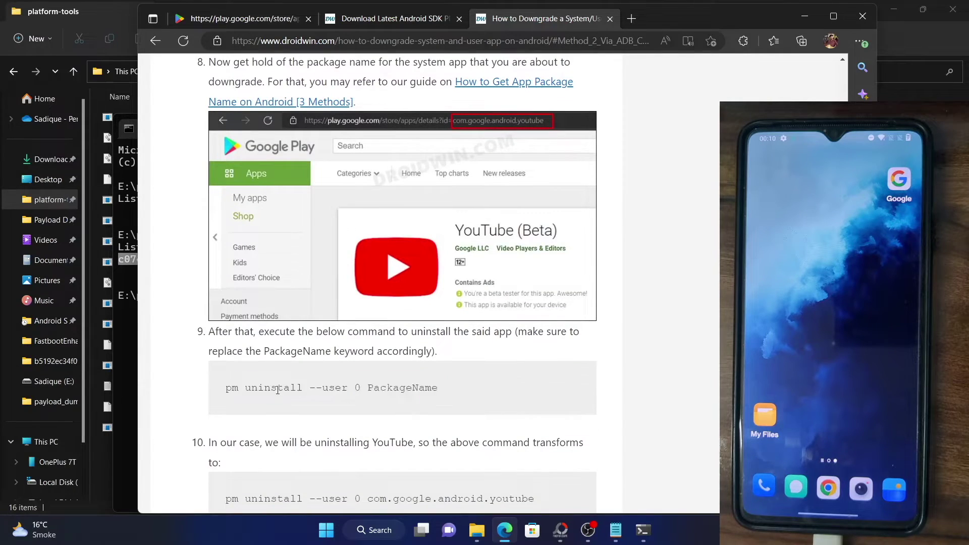
pyautogui.doubleClick(369, 389)
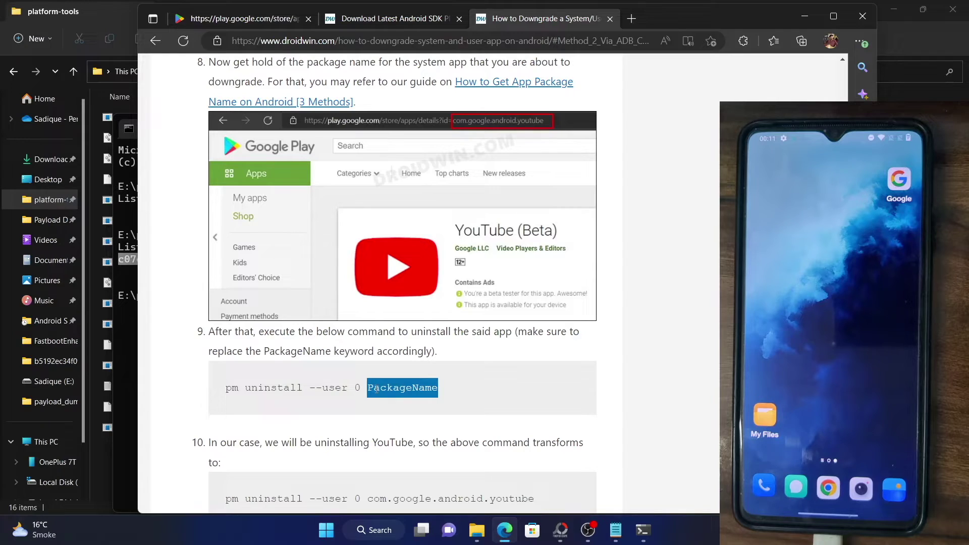
pyautogui.click(615, 530)
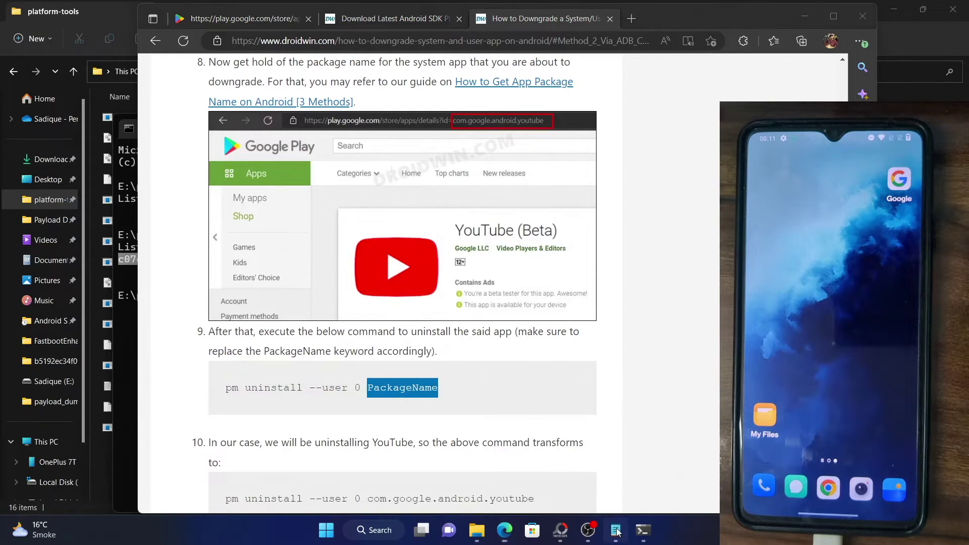
pyautogui.moveTo(365, 137); pyautogui.dragTo(746, 182)
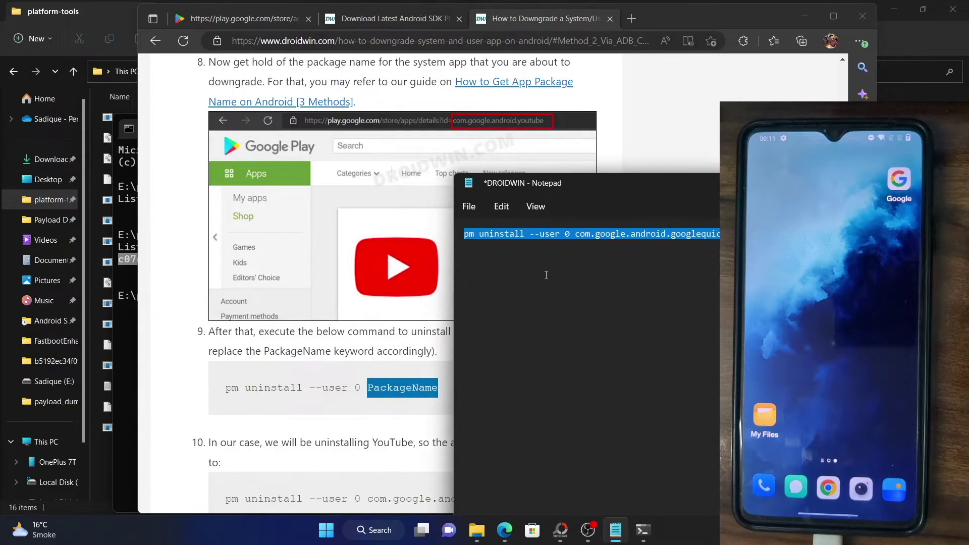
# Step: Select the full pm uninstall --user 0 com.google.android.googlequicksearchbox line, then return to Command Prompt
pyautogui.click(541, 234)
pyautogui.moveTo(576, 234); pyautogui.dragTo(727, 233)
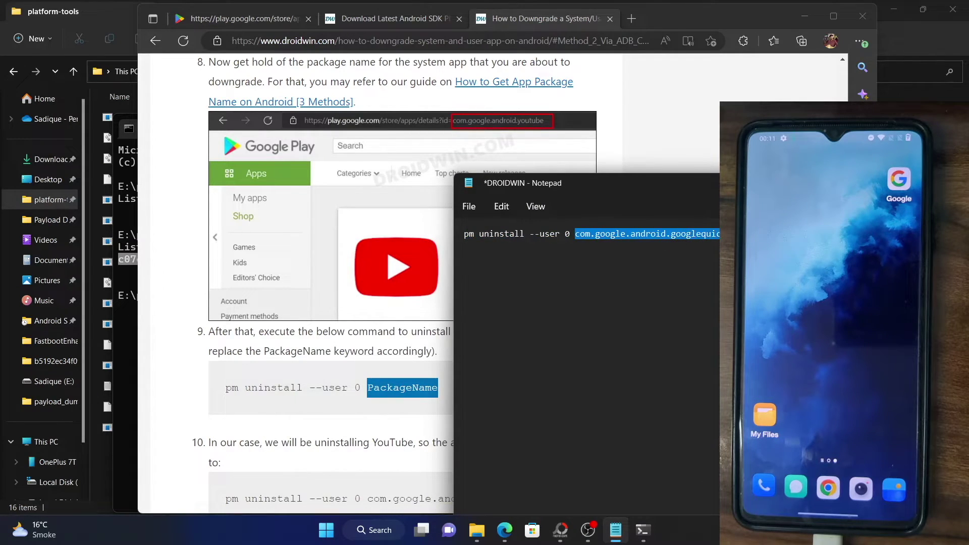
pyautogui.tripleClick(635, 234)
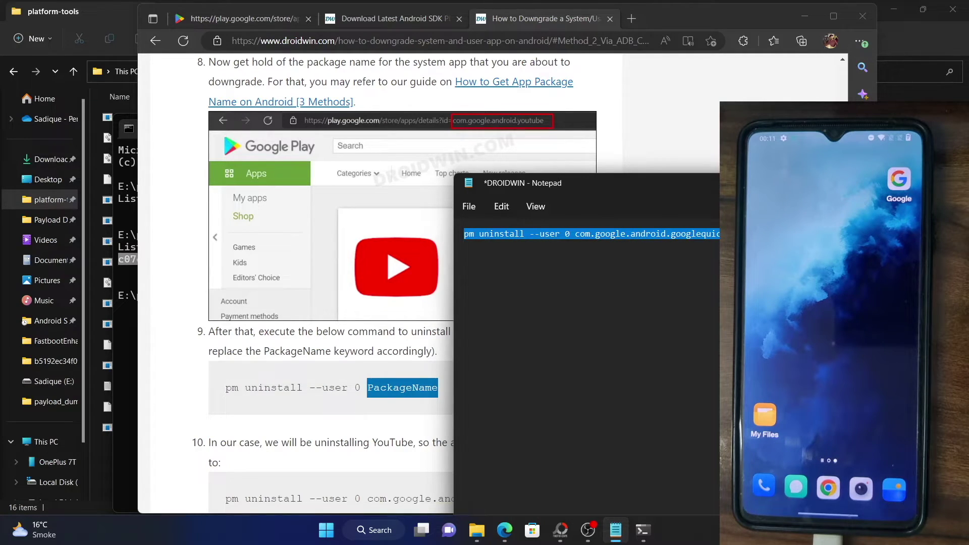
pyautogui.click(616, 530)
pyautogui.click(637, 530)
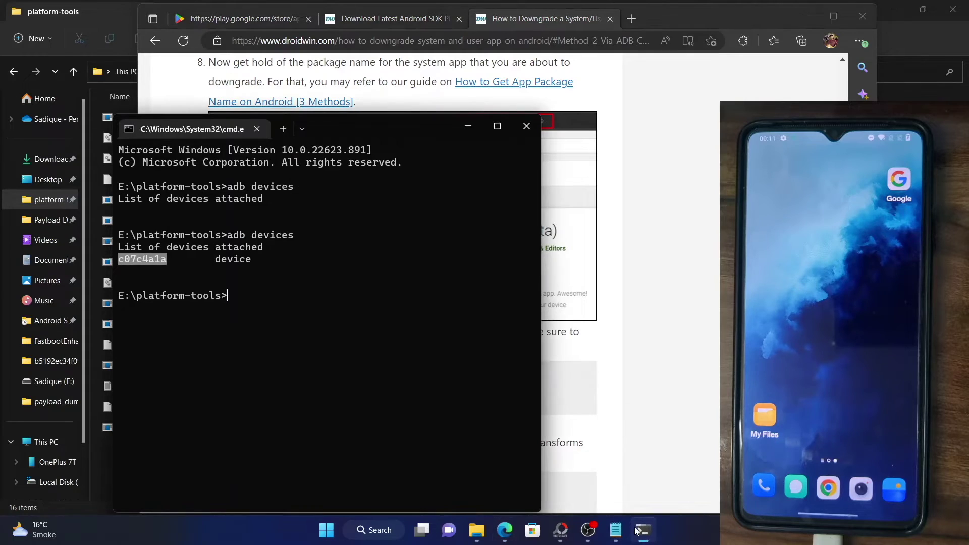
# Step: Start an adb shell on the OnePlus7T from the platform-tools prompt
pyautogui.click(321, 313)
pyautogui.write('a')
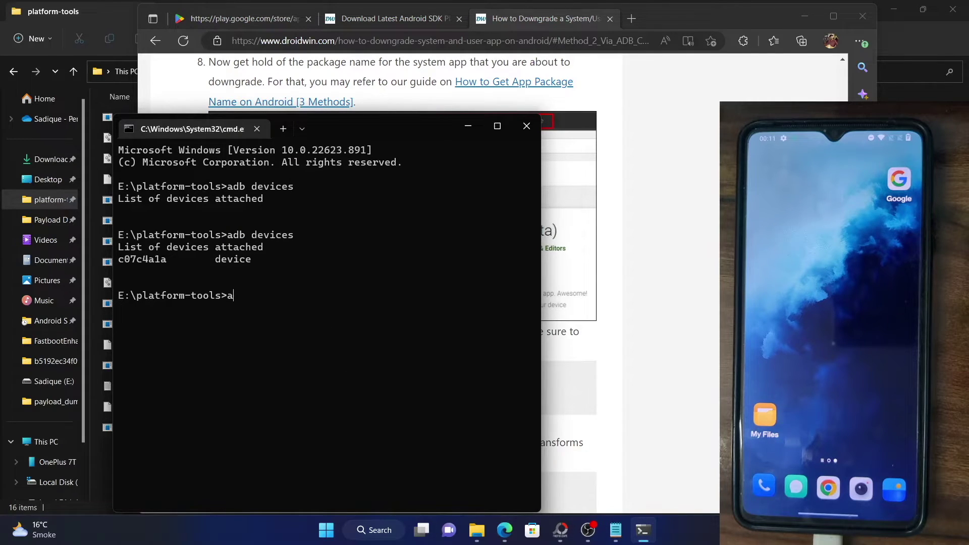
pyautogui.write('db shell')
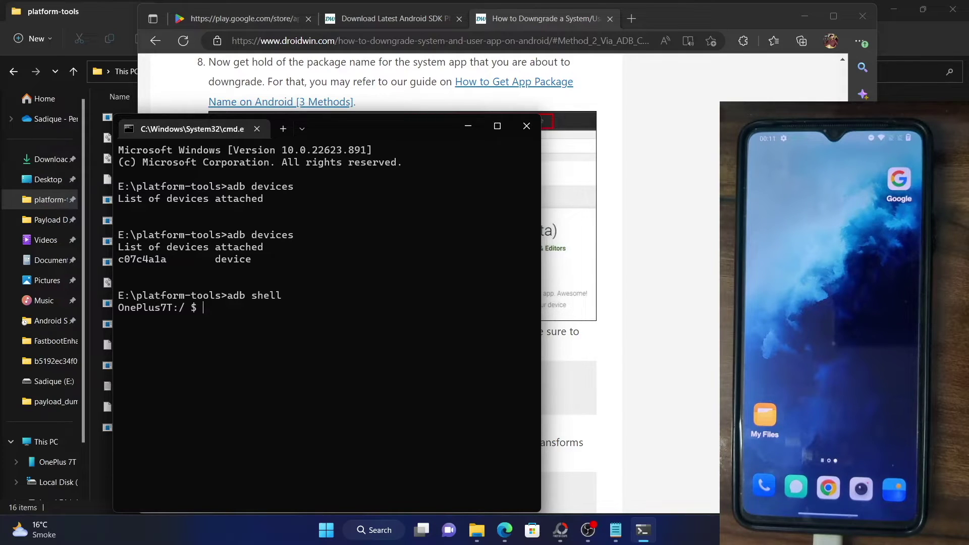
pyautogui.doubleClick(135, 307)
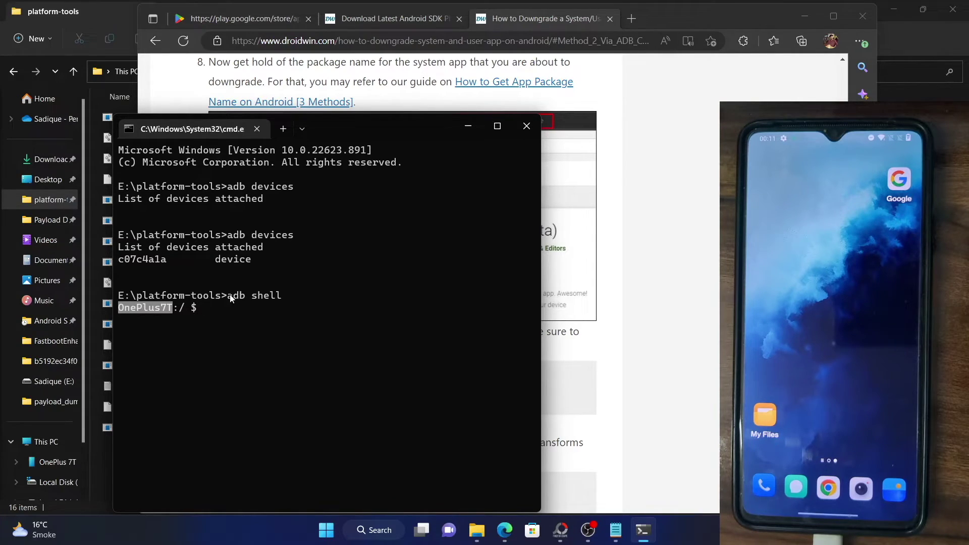
# Step: Paste and run pm uninstall --user 0 com.google.android.googlequicksearchbox, which returns Success
pyautogui.click(238, 305)
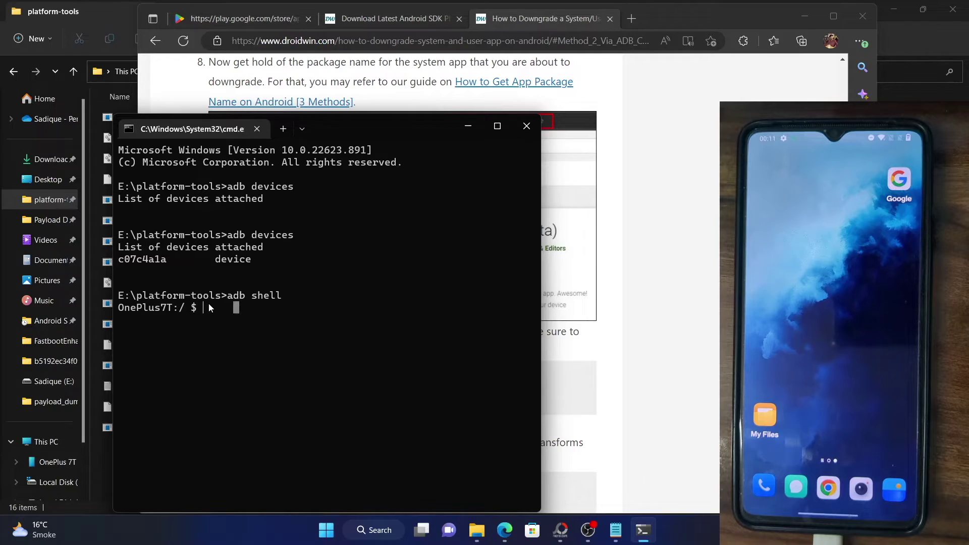
pyautogui.hotkey('ctrl', 'v')
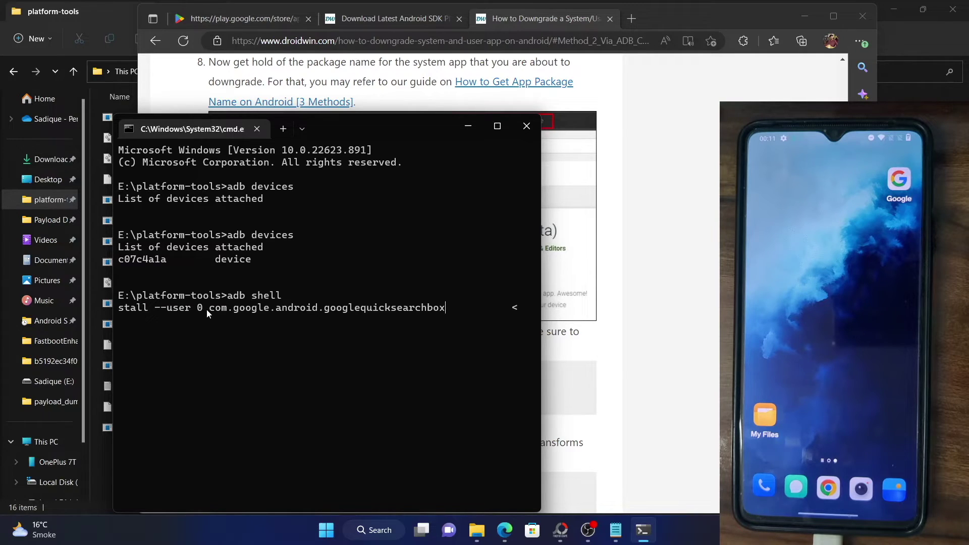
pyautogui.press('Return')
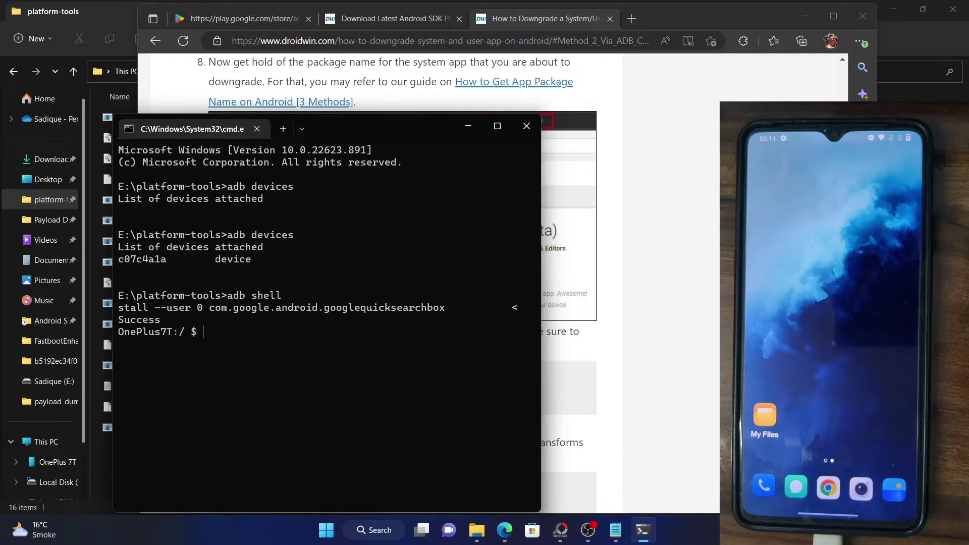
pyautogui.doubleClick(126, 321)
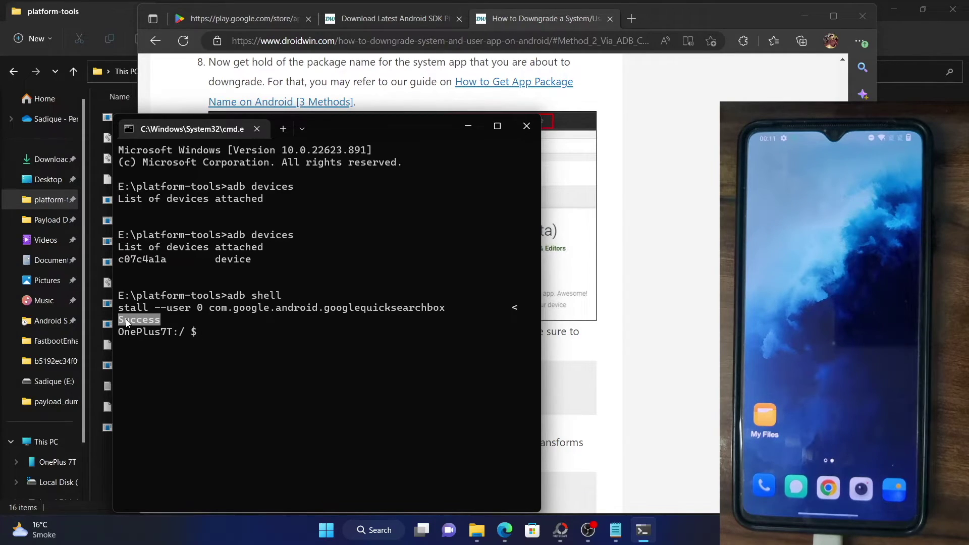